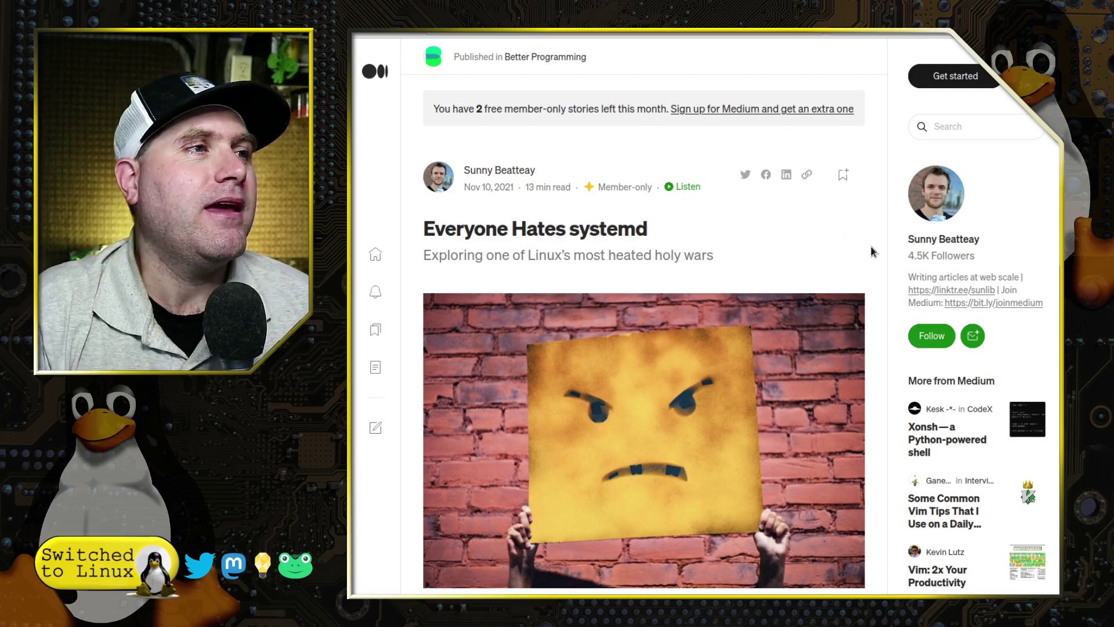
{"action": "scroll", "coordinate": [870, 250], "scroll_direction": "down", "scroll_amount": 3}
{"action": "scroll", "coordinate": [877, 256], "scroll_direction": "down", "scroll_amount": 3}
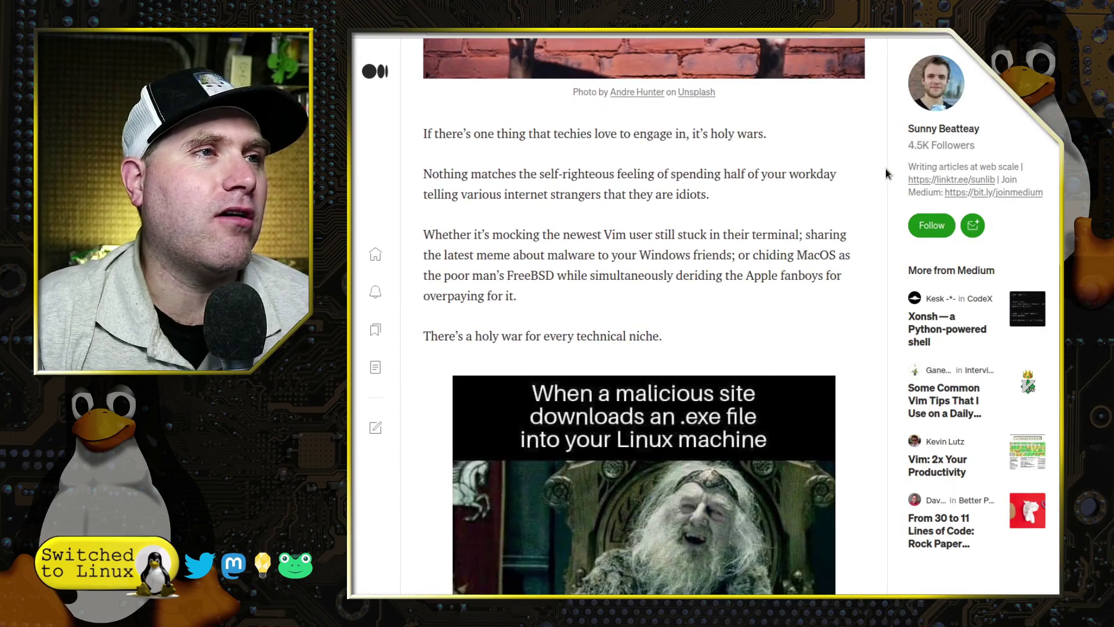
{"action": "scroll", "coordinate": [886, 177], "scroll_direction": "down", "scroll_amount": 4}
{"action": "scroll", "coordinate": [893, 224], "scroll_direction": "down", "scroll_amount": 2}
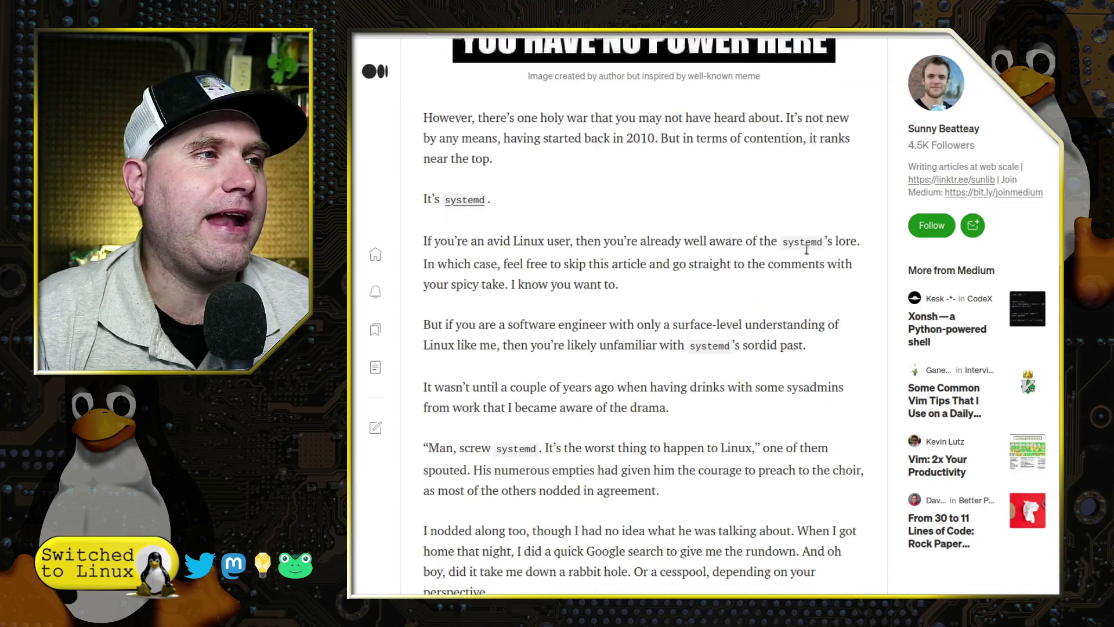
{"action": "scroll", "coordinate": [699, 235], "scroll_direction": "down", "scroll_amount": 2}
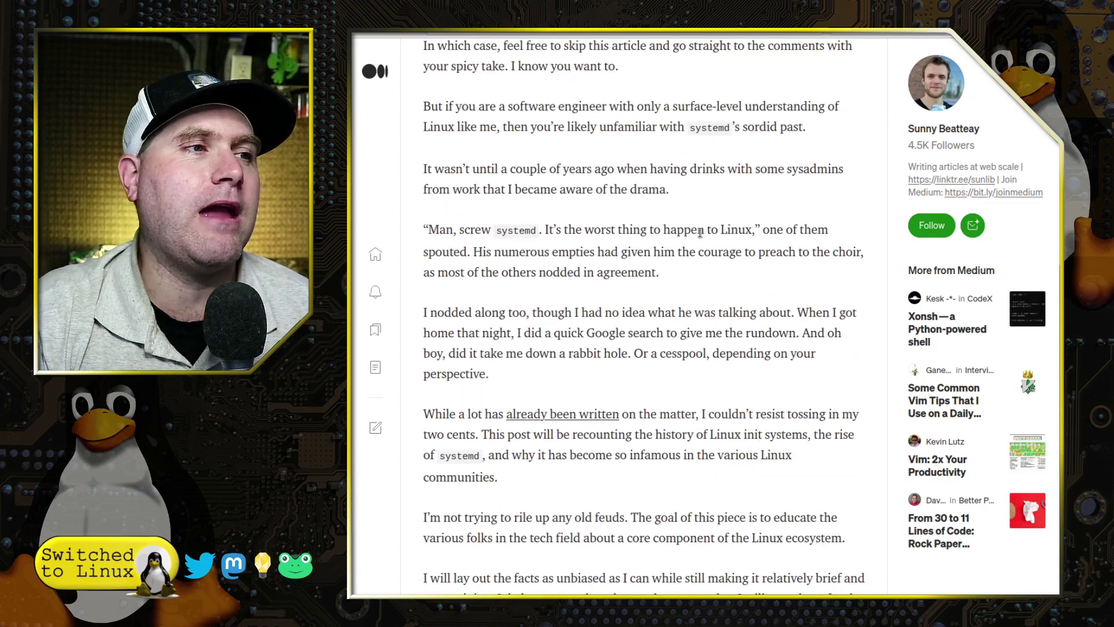
{"action": "scroll", "coordinate": [699, 234], "scroll_direction": "down", "scroll_amount": 4}
{"action": "scroll", "coordinate": [699, 233], "scroll_direction": "down", "scroll_amount": 2}
{"action": "scroll", "coordinate": [699, 232], "scroll_direction": "down", "scroll_amount": 3}
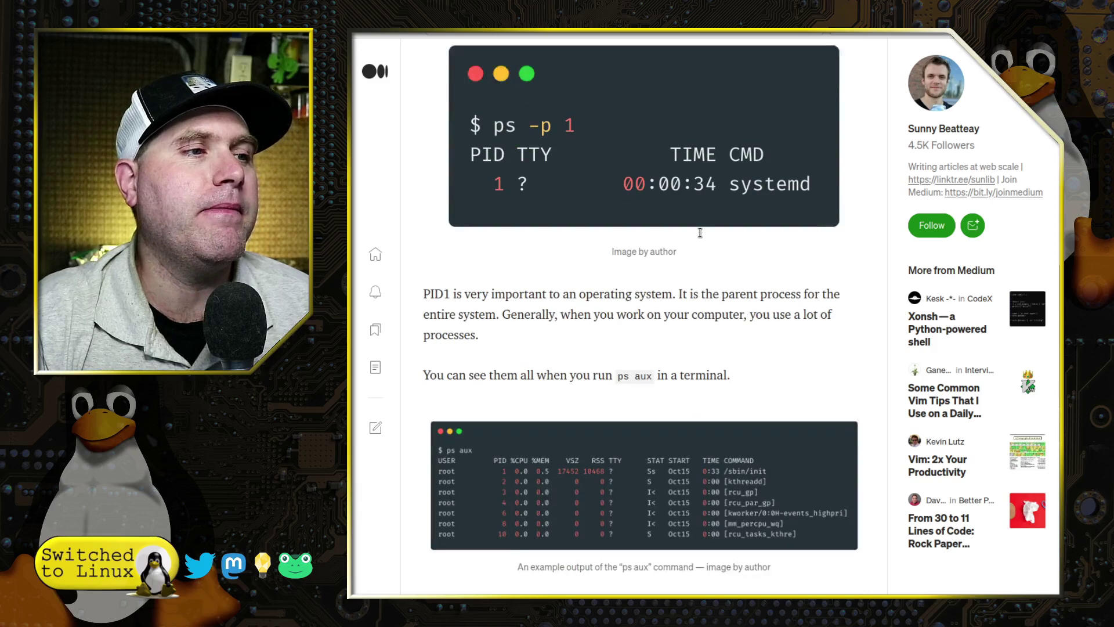
{"action": "scroll", "coordinate": [713, 251], "scroll_direction": "up", "scroll_amount": 2}
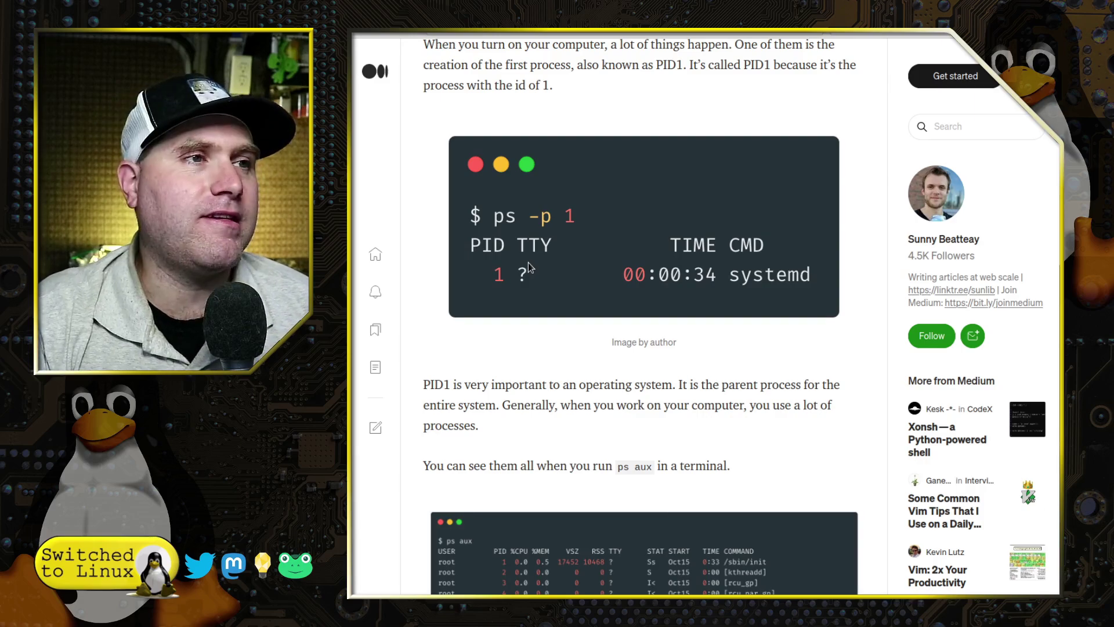
{"action": "scroll", "coordinate": [528, 262], "scroll_direction": "down", "scroll_amount": 2}
{"action": "scroll", "coordinate": [556, 275], "scroll_direction": "down", "scroll_amount": 3}
{"action": "scroll", "coordinate": [554, 274], "scroll_direction": "down", "scroll_amount": 3}
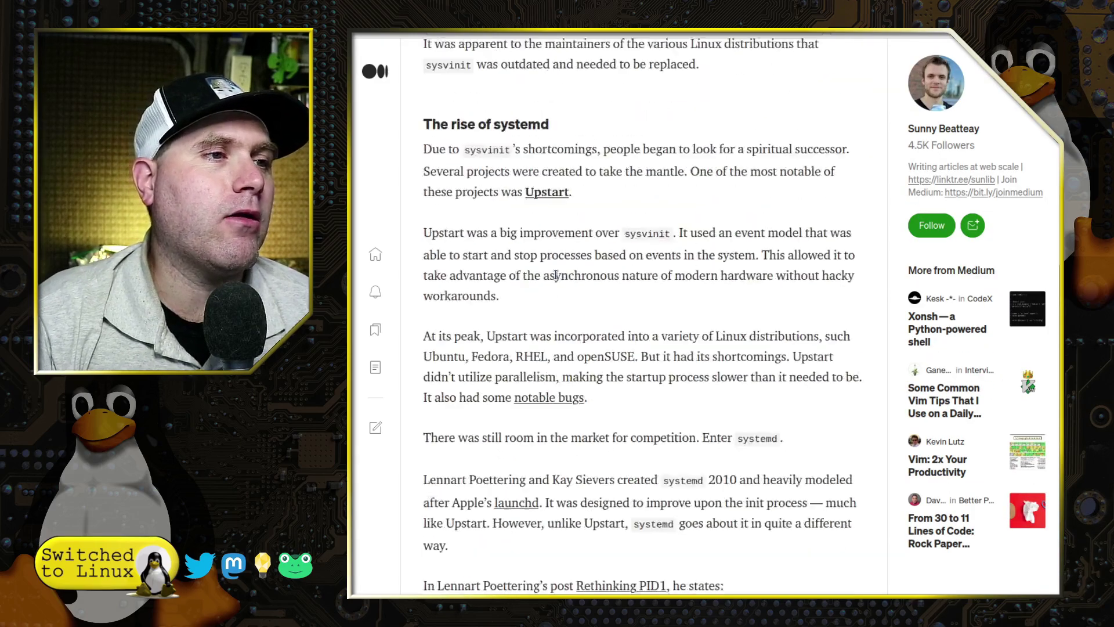
{"action": "scroll", "coordinate": [555, 274], "scroll_direction": "down", "scroll_amount": 1}
{"action": "scroll", "coordinate": [554, 273], "scroll_direction": "down", "scroll_amount": 2}
{"action": "scroll", "coordinate": [555, 274], "scroll_direction": "down", "scroll_amount": 2}
{"action": "scroll", "coordinate": [554, 275], "scroll_direction": "down", "scroll_amount": 1}
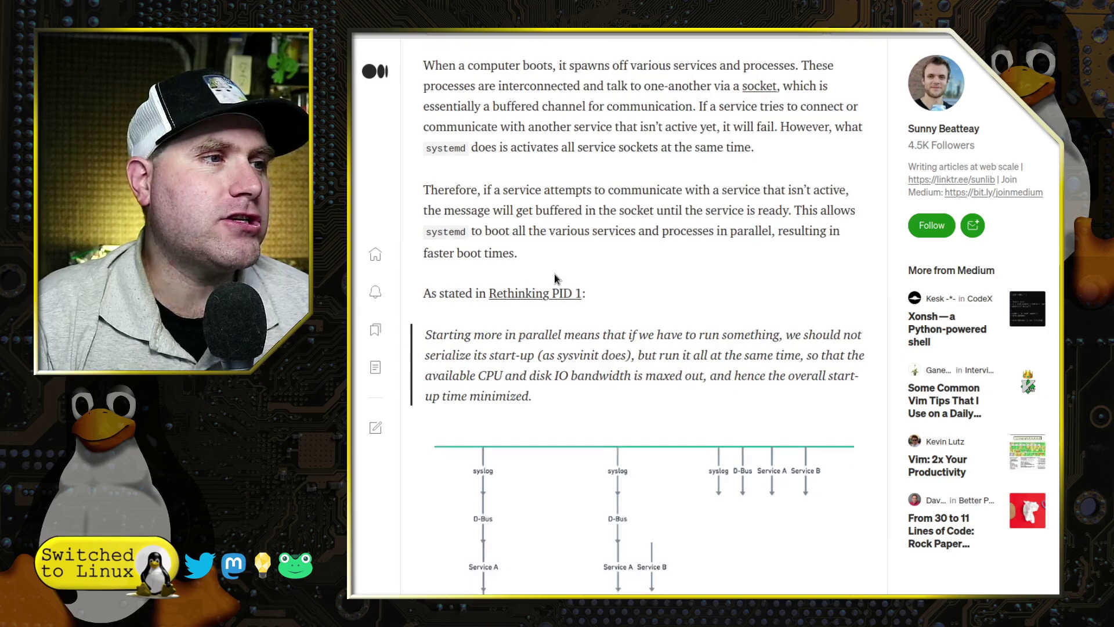
{"action": "scroll", "coordinate": [554, 274], "scroll_direction": "down", "scroll_amount": 2}
{"action": "scroll", "coordinate": [555, 274], "scroll_direction": "down", "scroll_amount": 1}
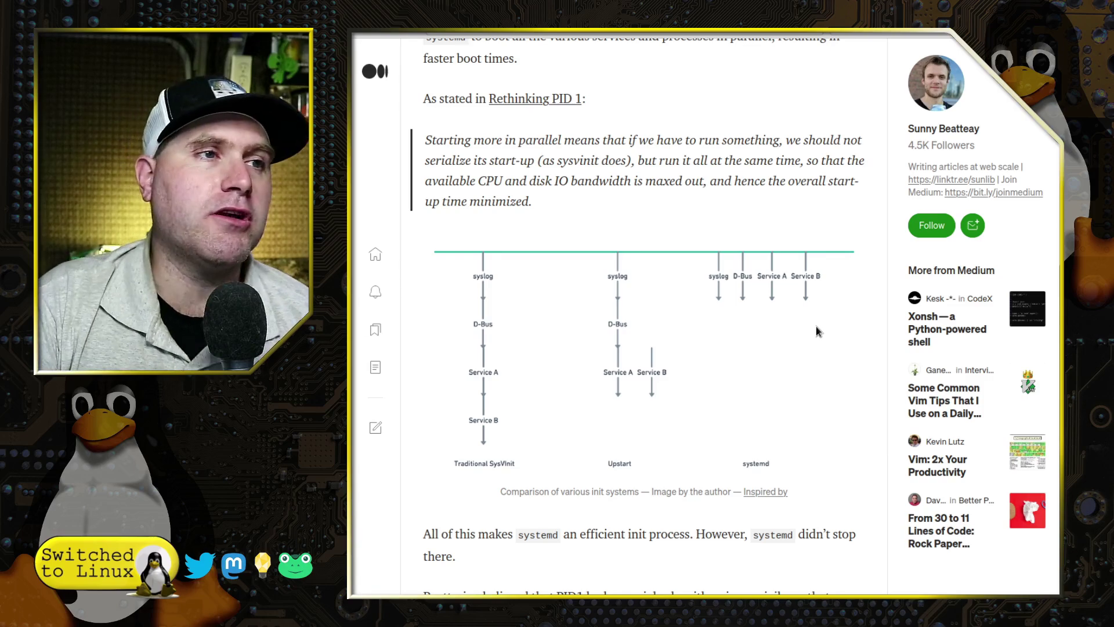
{"action": "scroll", "coordinate": [816, 330], "scroll_direction": "down", "scroll_amount": 1}
{"action": "scroll", "coordinate": [805, 375], "scroll_direction": "down", "scroll_amount": 3}
{"action": "scroll", "coordinate": [814, 384], "scroll_direction": "down", "scroll_amount": 2}
{"action": "scroll", "coordinate": [814, 388], "scroll_direction": "down", "scroll_amount": 1}
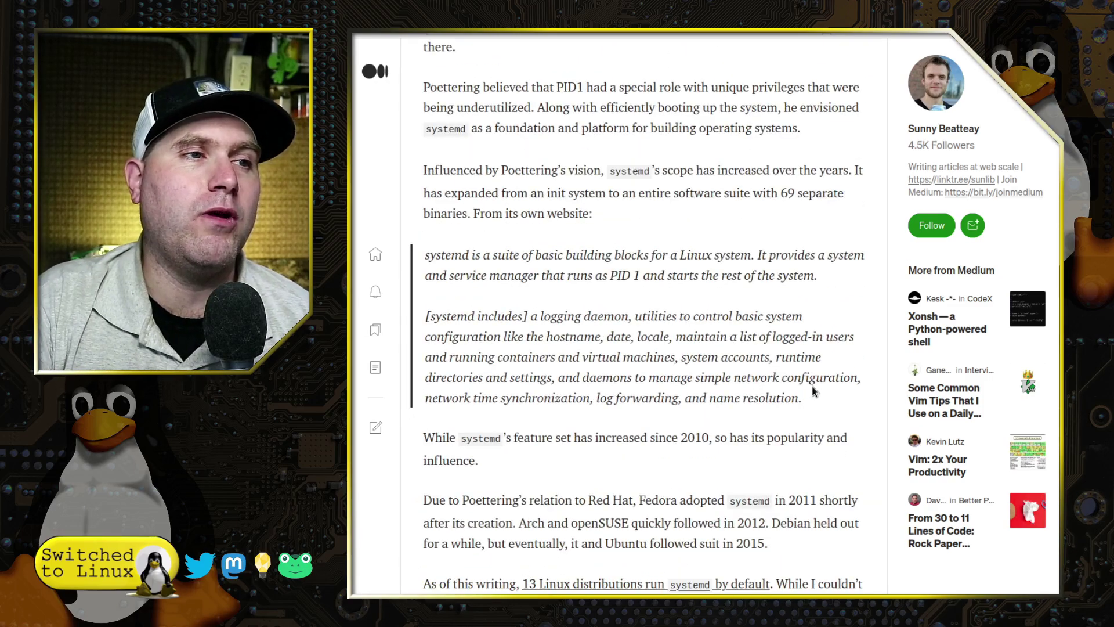
{"action": "scroll", "coordinate": [813, 392], "scroll_direction": "down", "scroll_amount": 5}
{"action": "scroll", "coordinate": [814, 392], "scroll_direction": "down", "scroll_amount": 2}
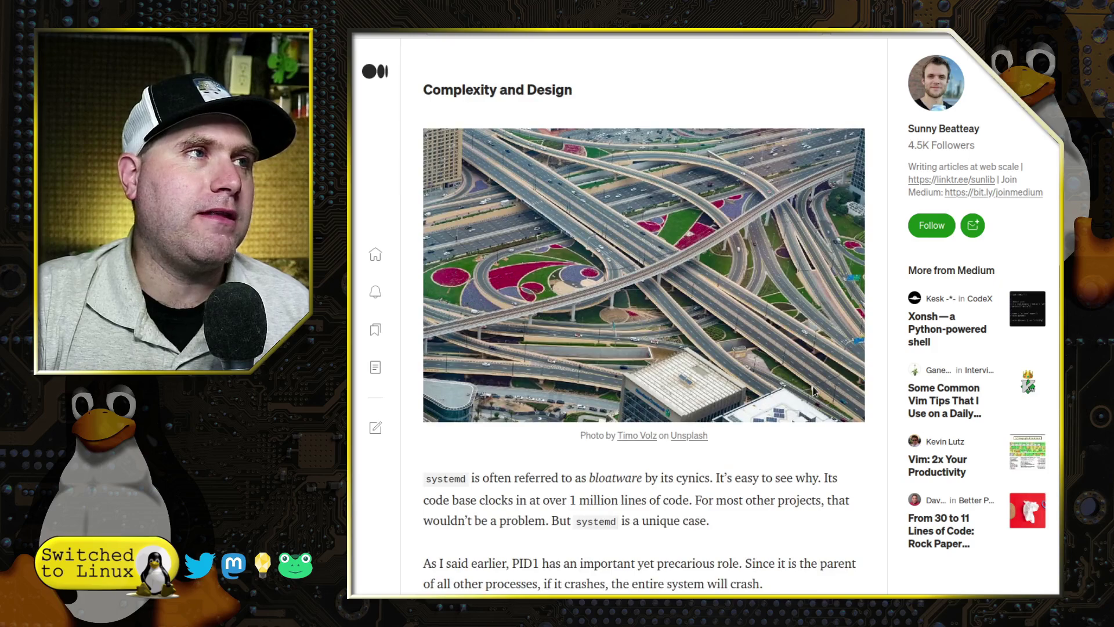
{"action": "scroll", "coordinate": [814, 391], "scroll_direction": "down", "scroll_amount": 5}
{"action": "scroll", "coordinate": [814, 393], "scroll_direction": "down", "scroll_amount": 5}
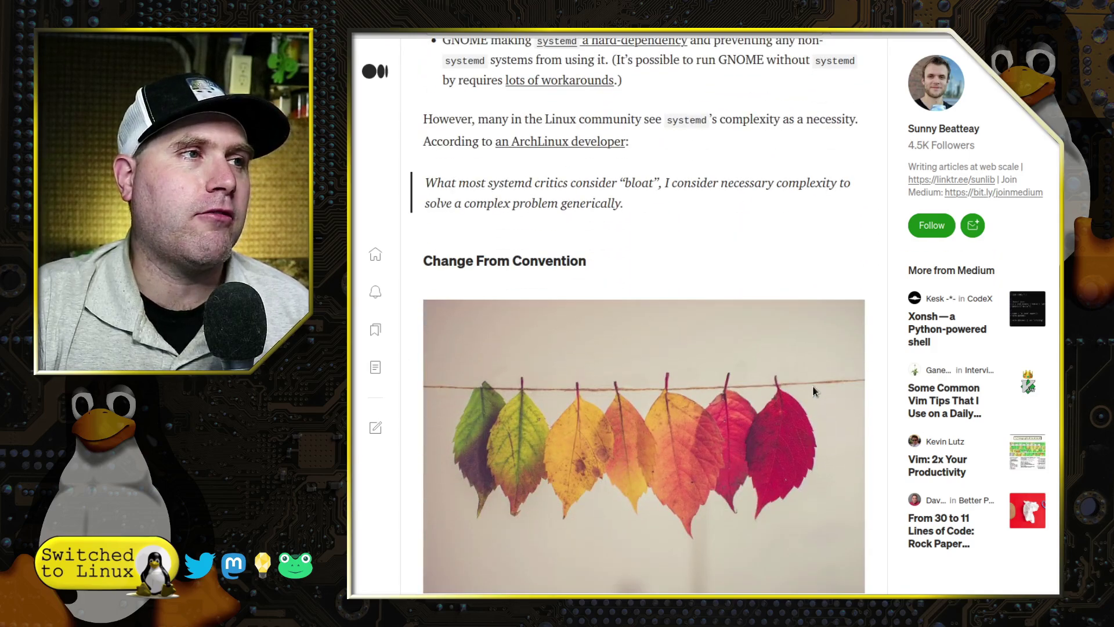
{"action": "scroll", "coordinate": [814, 391], "scroll_direction": "down", "scroll_amount": 3}
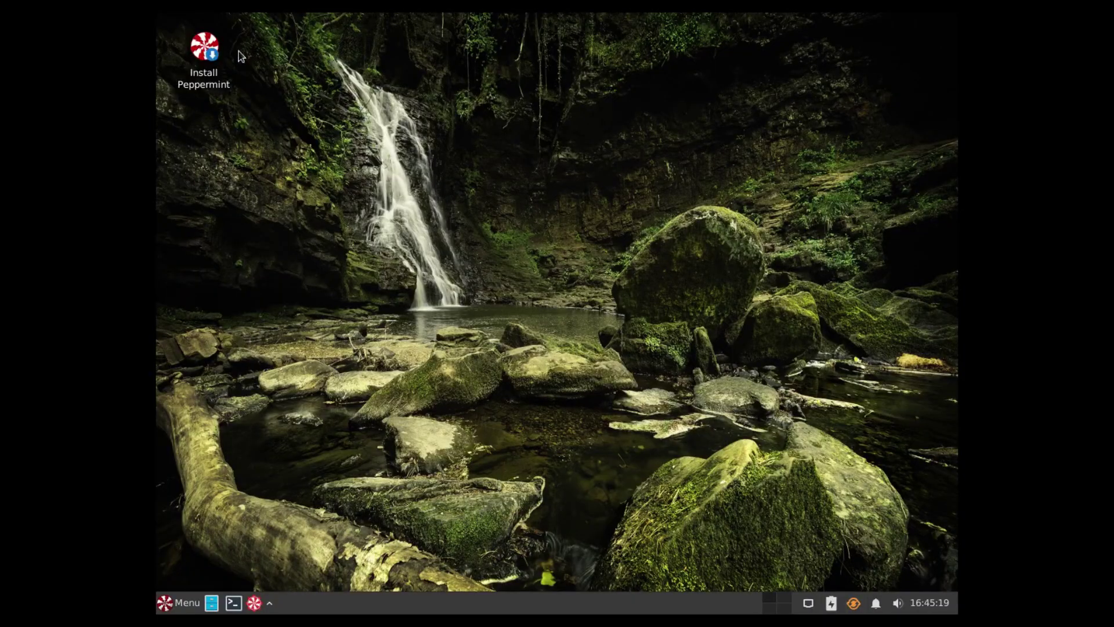
Launch Peppermint Installer, set the time zone to New York, and advance to Partitions
{"action": "double_click", "coordinate": [207, 68]}
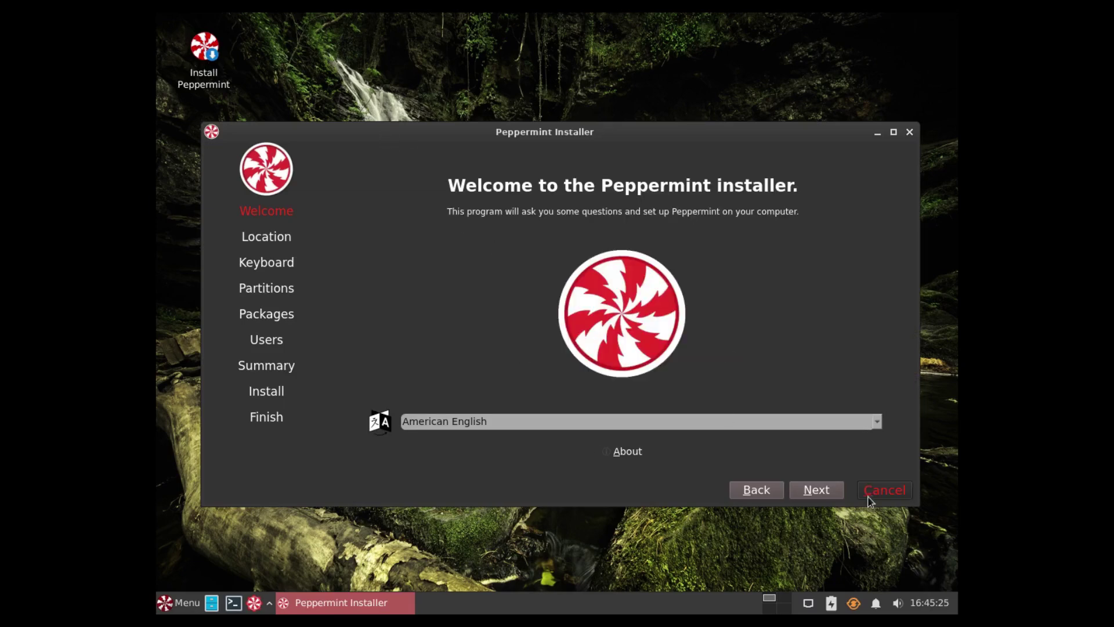
{"action": "left_click", "coordinate": [817, 489]}
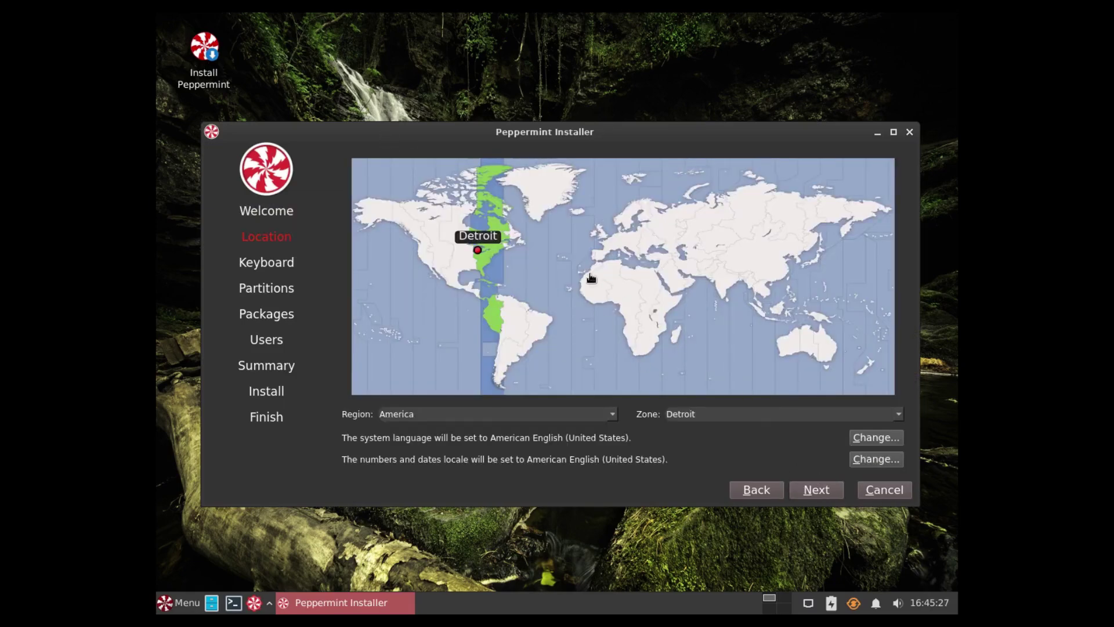
{"action": "left_click", "coordinate": [491, 255]}
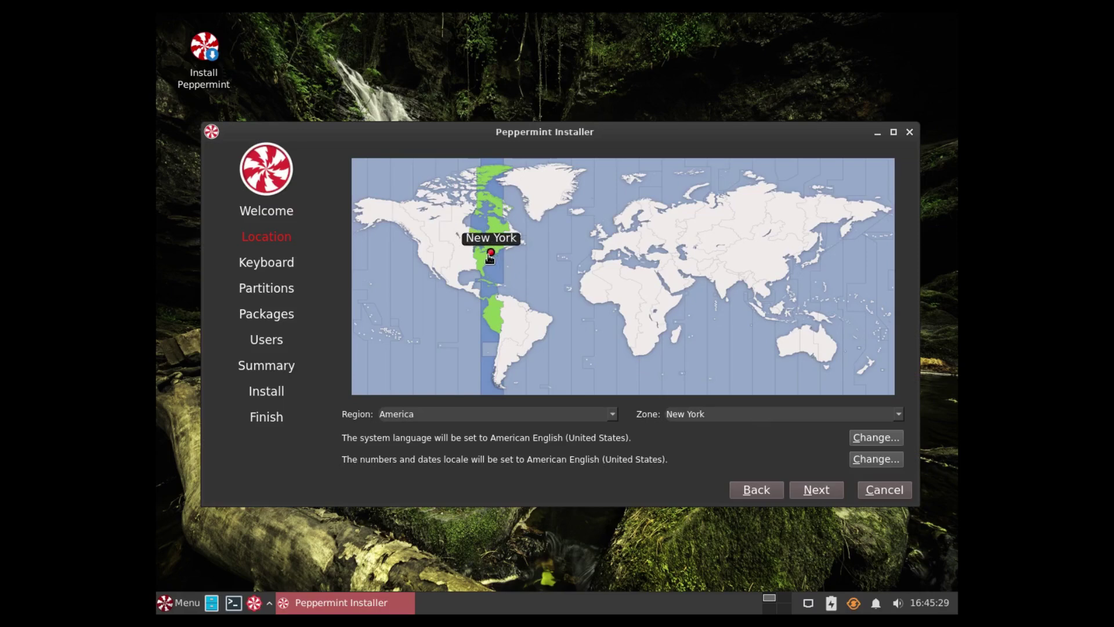
{"action": "left_click", "coordinate": [816, 489]}
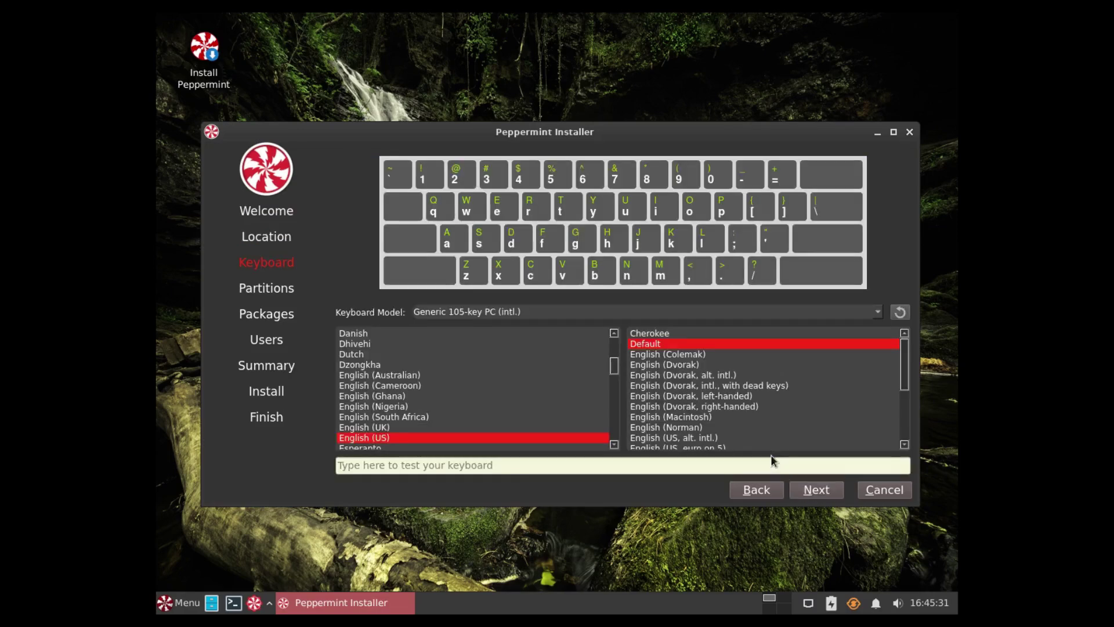
{"action": "left_click", "coordinate": [816, 489]}
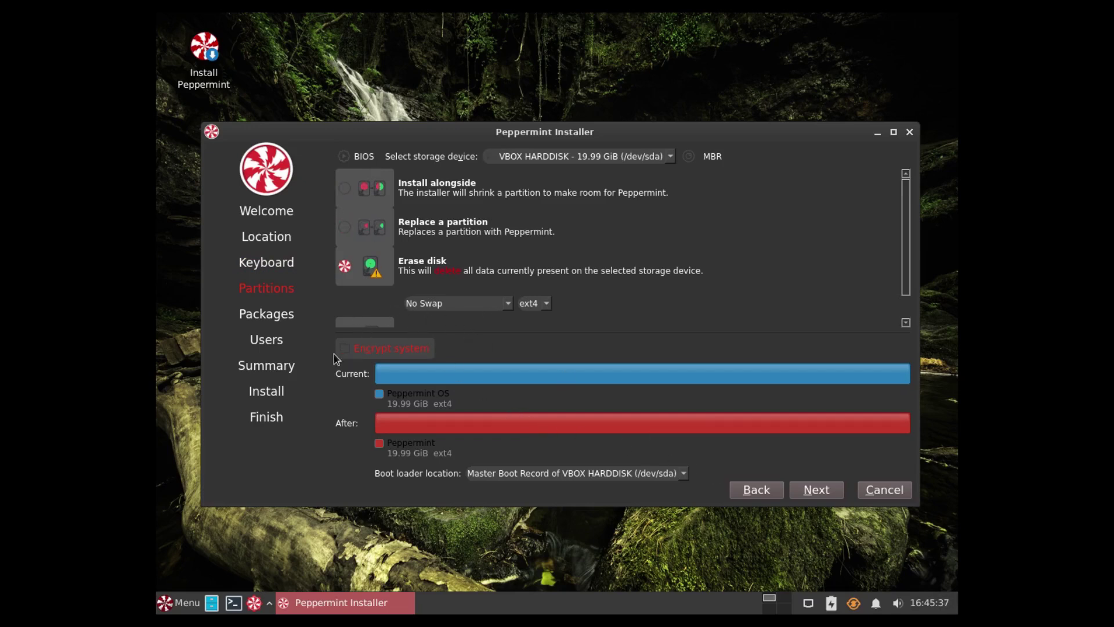
Accept Erase disk, then preview the Developers Choice, Xfce4 Goodies, Office Suites and A/V Players groups
{"action": "left_click", "coordinate": [817, 489]}
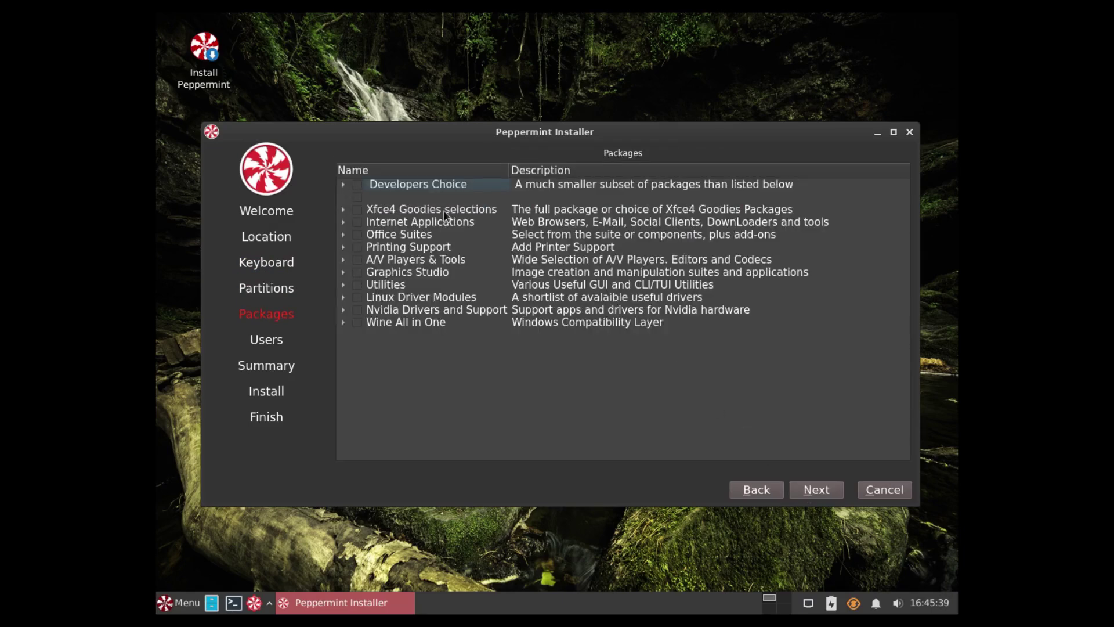
{"action": "left_click", "coordinate": [356, 198]}
{"action": "left_click", "coordinate": [344, 189]}
{"action": "left_click", "coordinate": [397, 199]}
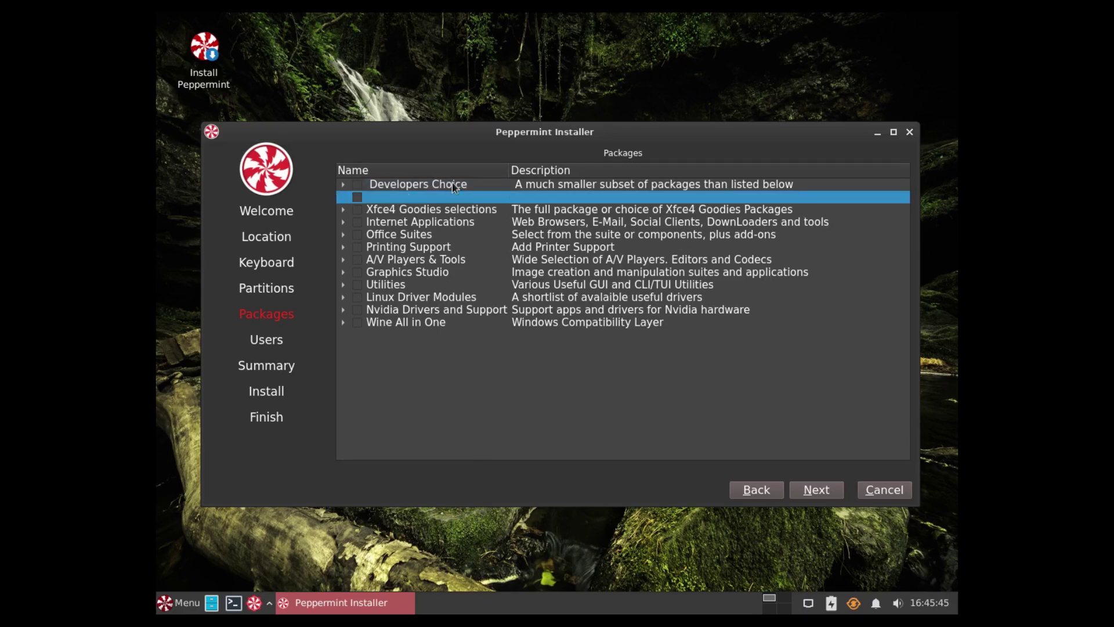
{"action": "left_click", "coordinate": [343, 211]}
{"action": "left_click", "coordinate": [344, 234]}
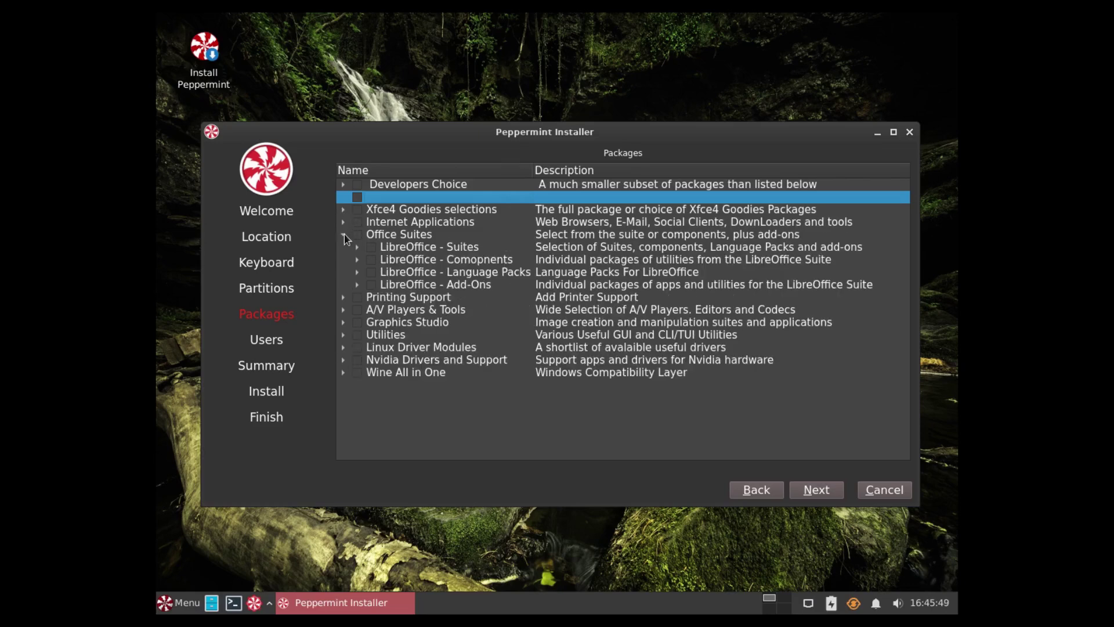
{"action": "left_click", "coordinate": [344, 259]}
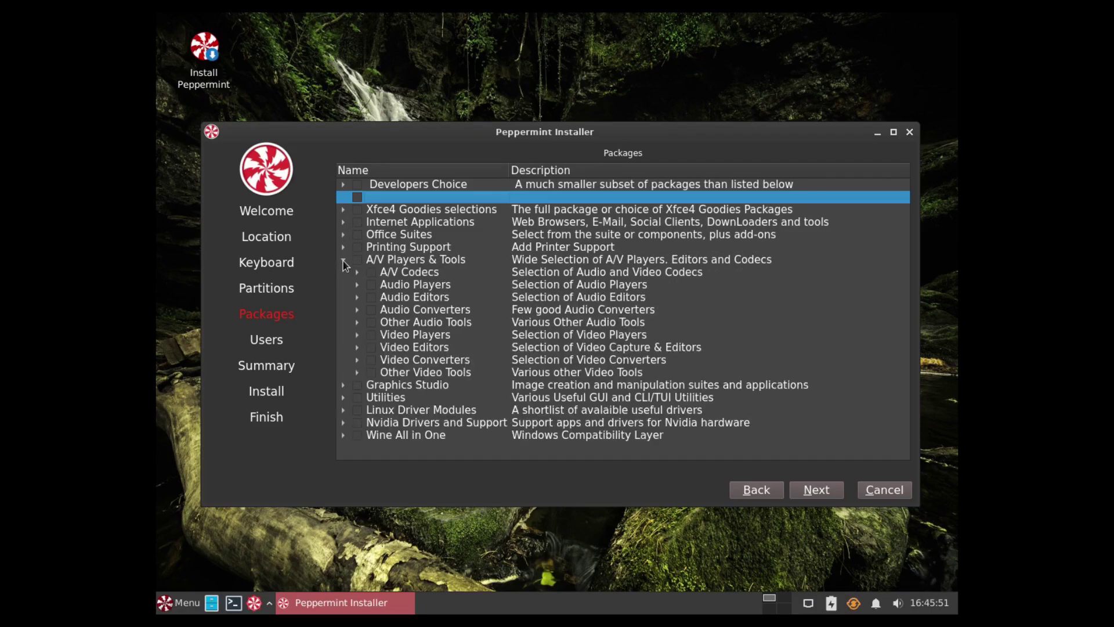
Expand and collapse Utilities, Wine, Nvidia and Linux Driver Modules, then continue with nothing ticked
{"action": "left_click", "coordinate": [343, 285]}
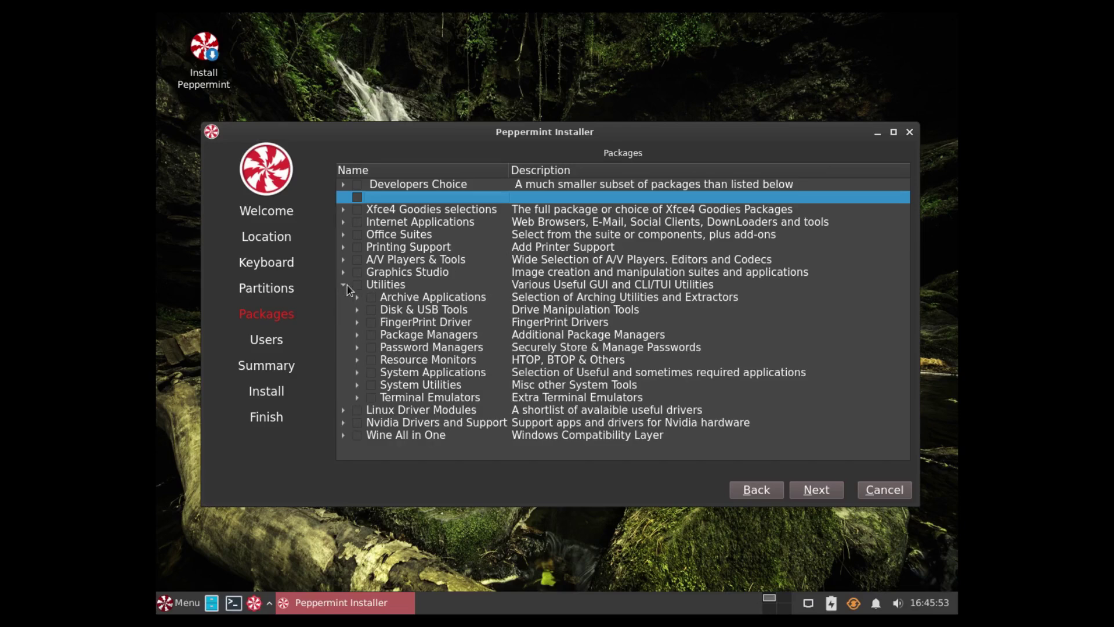
{"action": "left_click", "coordinate": [343, 285]}
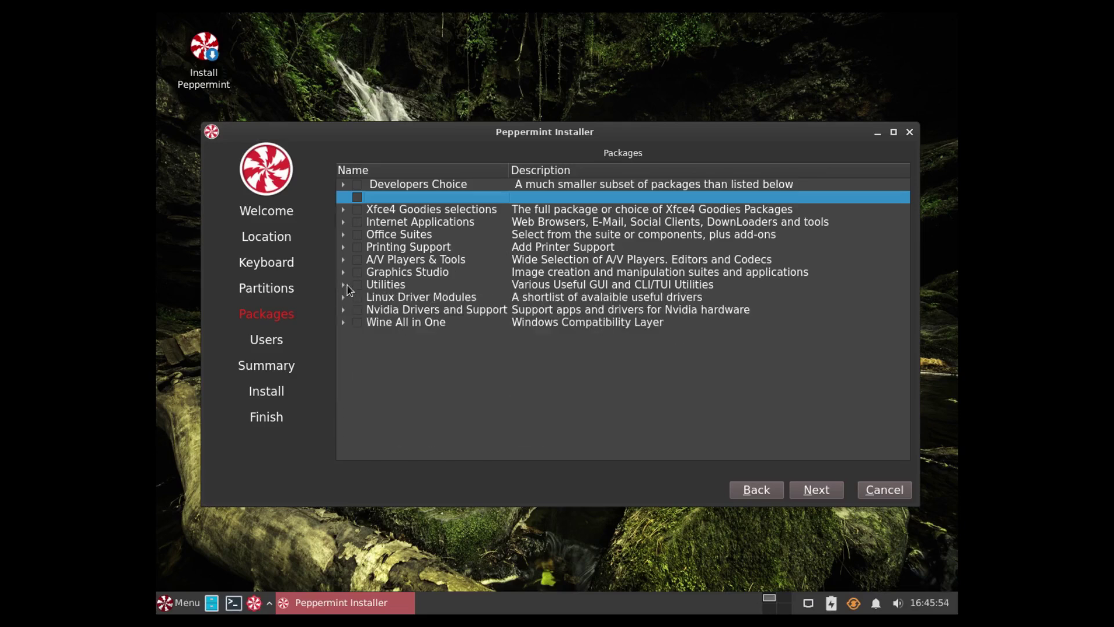
{"action": "left_click", "coordinate": [344, 322]}
{"action": "left_click", "coordinate": [344, 322]}
{"action": "left_click", "coordinate": [343, 309]}
{"action": "left_click", "coordinate": [344, 297]}
{"action": "left_click", "coordinate": [345, 297]}
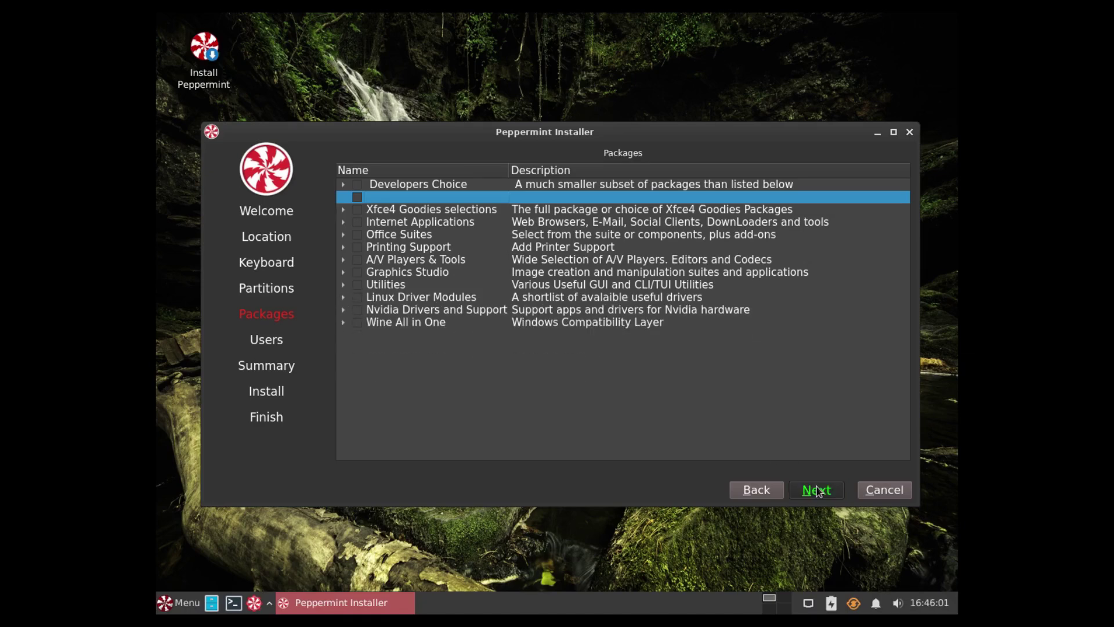
{"action": "left_click", "coordinate": [817, 491]}
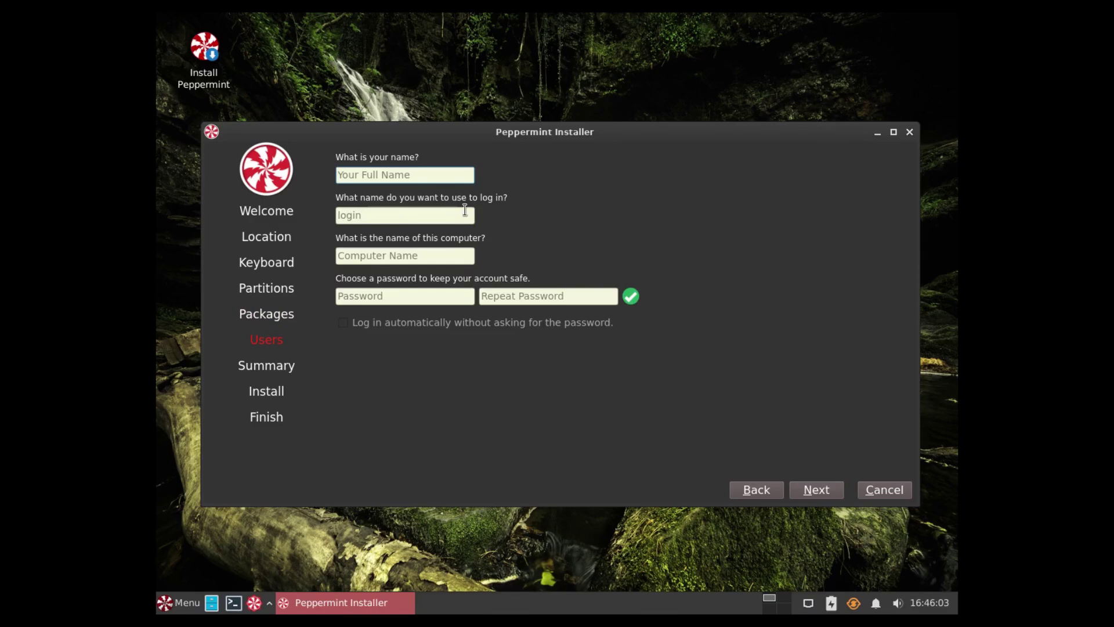
Enter user peppermint, computer peppermint-virtualbox and matching passwords, then start the installation
{"action": "key", "text": "Tab"}
{"action": "key", "text": "Tab"}
{"action": "key", "text": "Tab"}
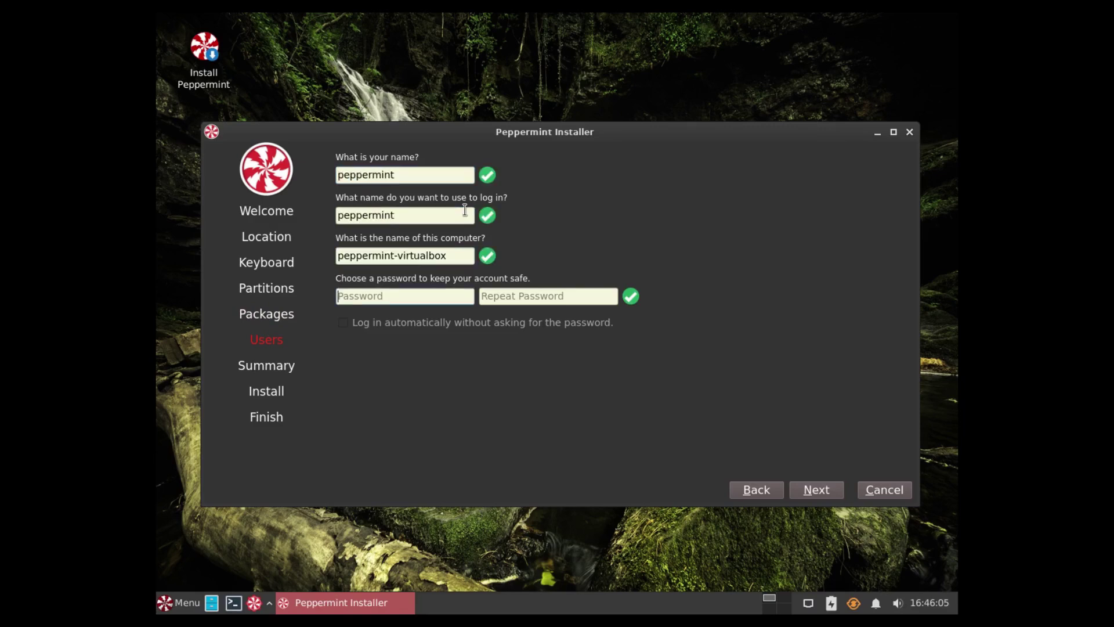
{"action": "key", "text": "Tab"}
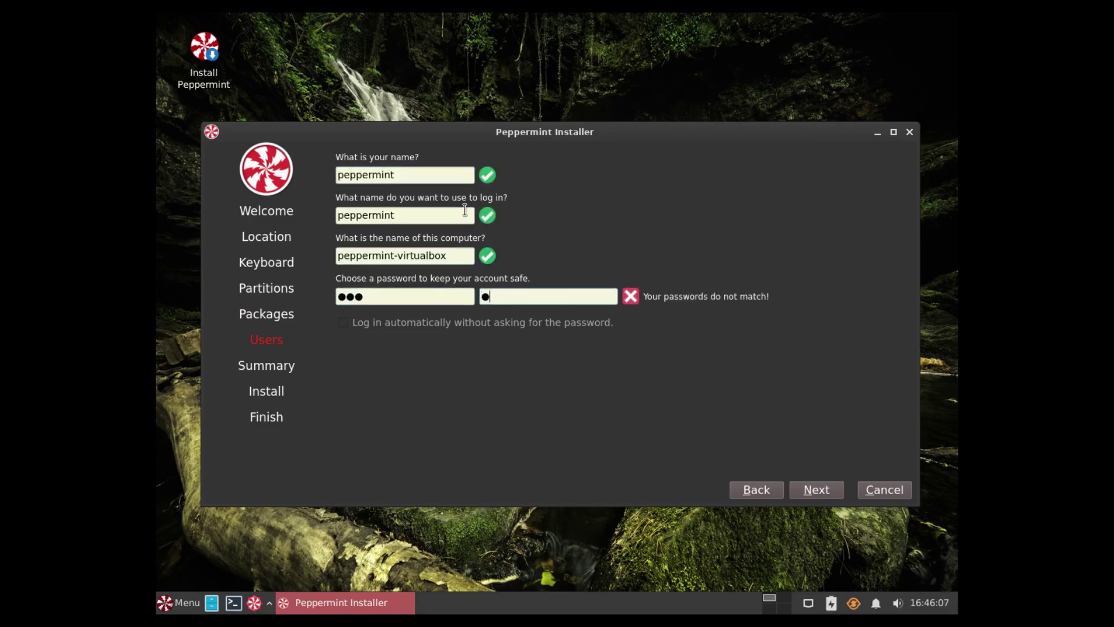
{"action": "left_click", "coordinate": [838, 488]}
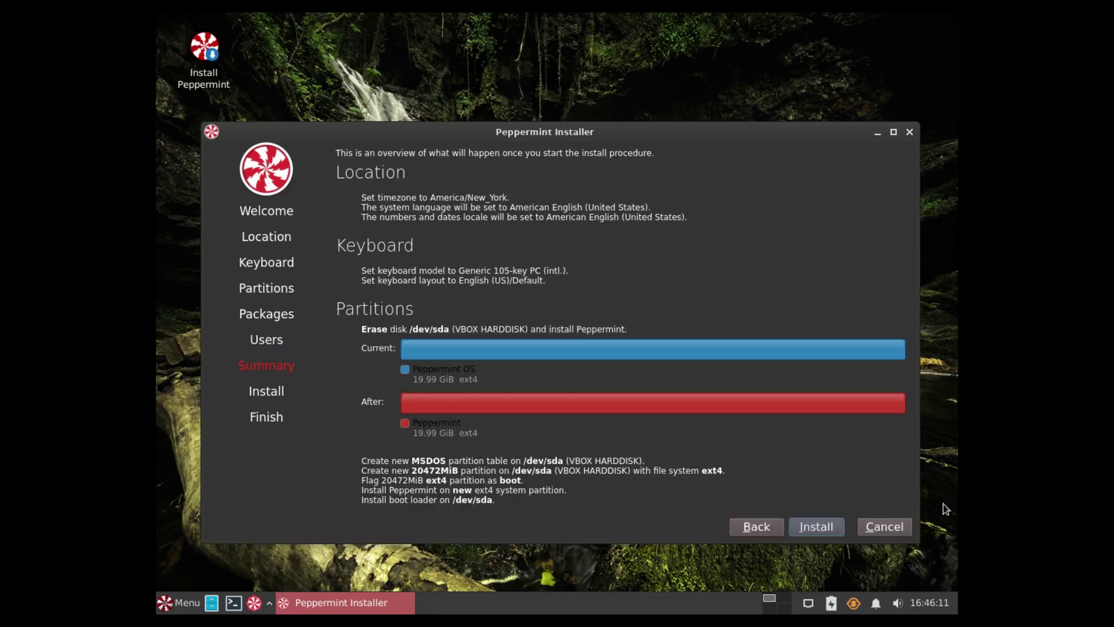
{"action": "left_click", "coordinate": [839, 526]}
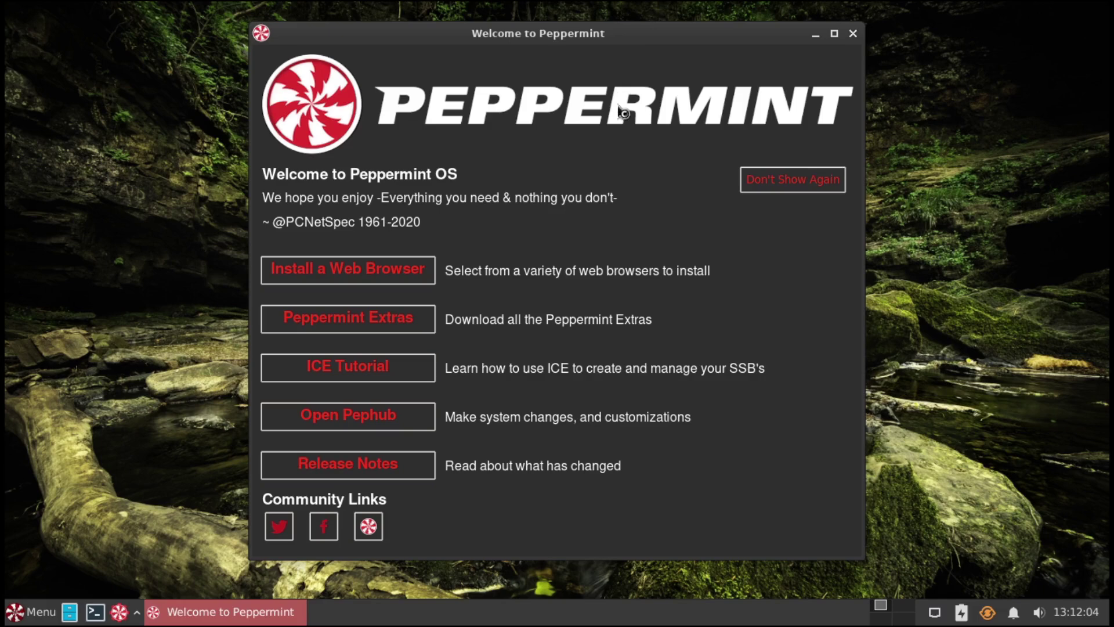
Choose Install a Web Browser and authenticate with the corrected password
{"action": "left_click", "coordinate": [383, 269]}
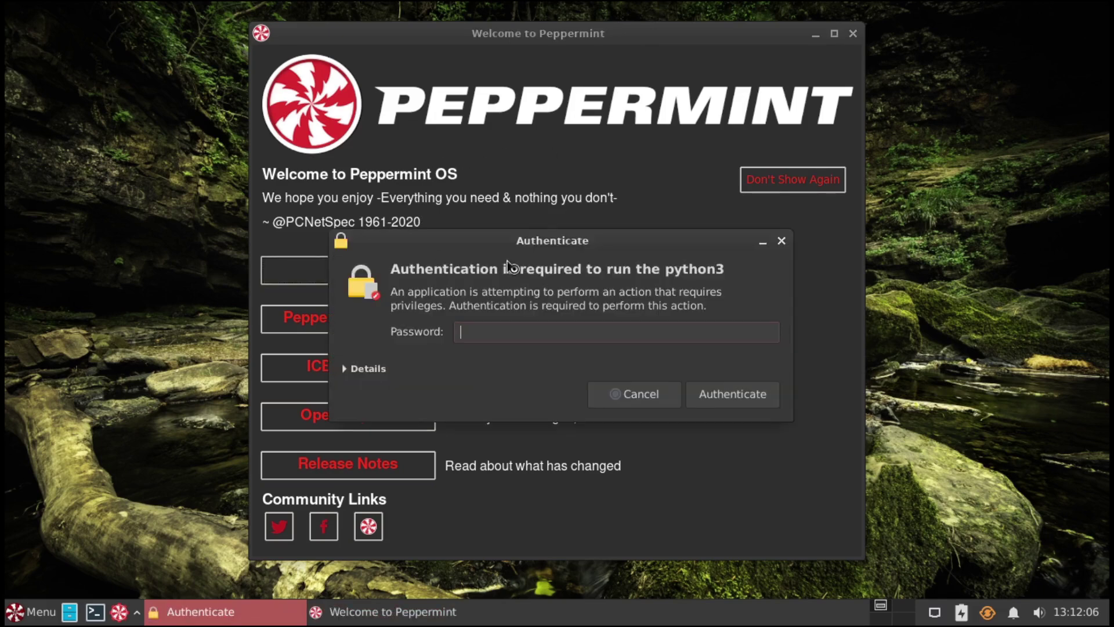
{"action": "type", "text": "pa"}
{"action": "key", "text": "BackSpace"}
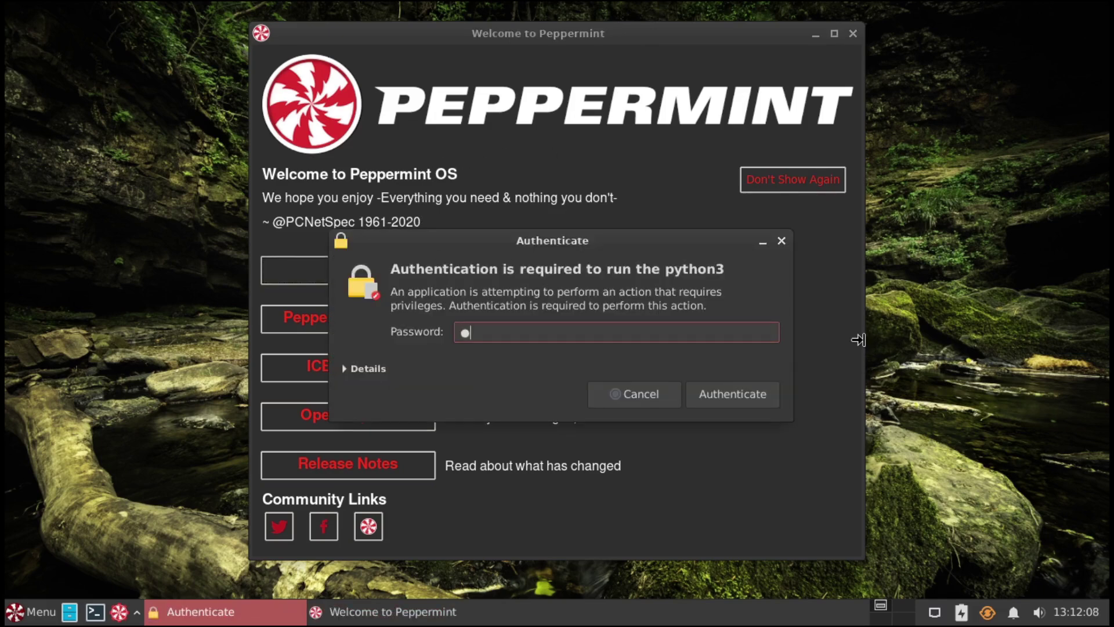
{"action": "key", "text": "BackSpace"}
{"action": "key", "text": "Return"}
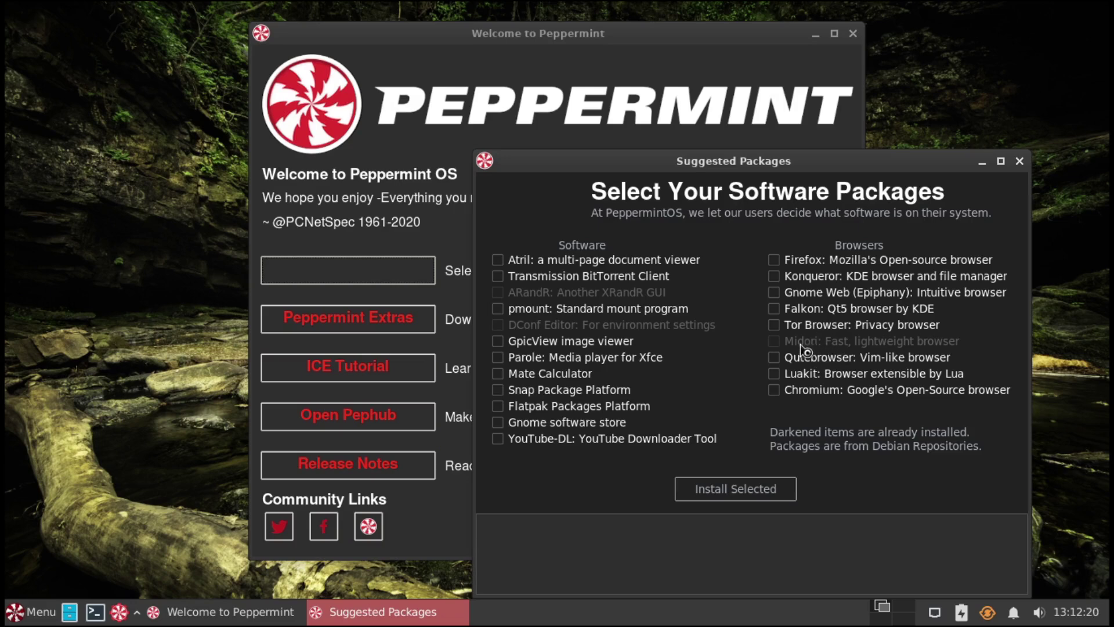
{"action": "left_click", "coordinate": [42, 612]}
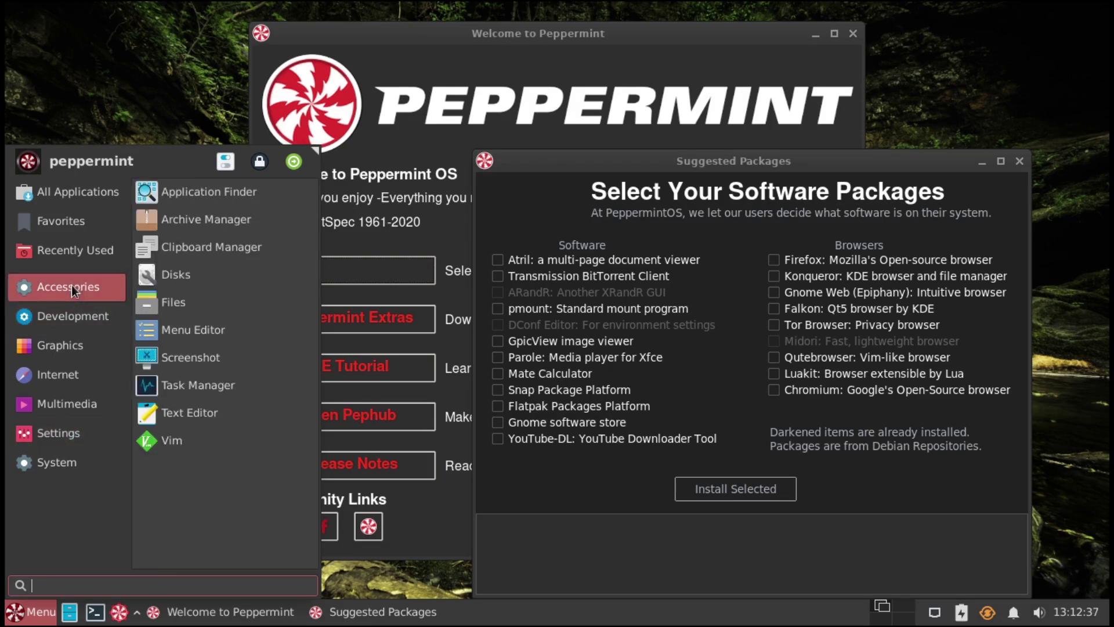
Dismiss the Whisker menu, leaving Welcome and Suggested Packages open
{"action": "left_click", "coordinate": [143, 77]}
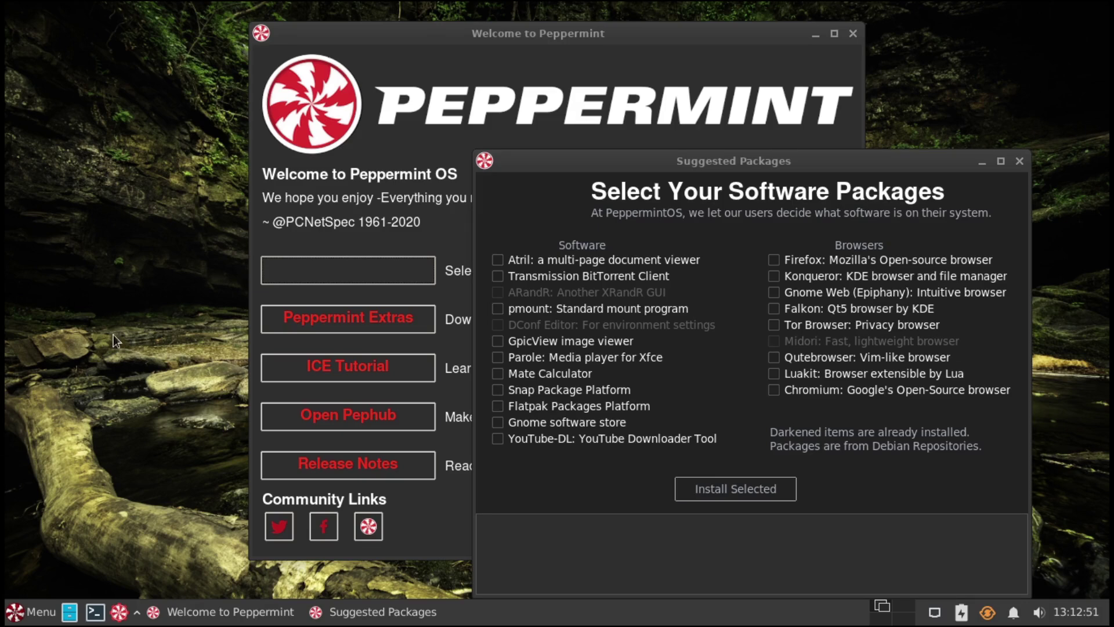
Tick Snap Package Platform and install it, which fails because snapd has no candidate
{"action": "left_click", "coordinate": [501, 389]}
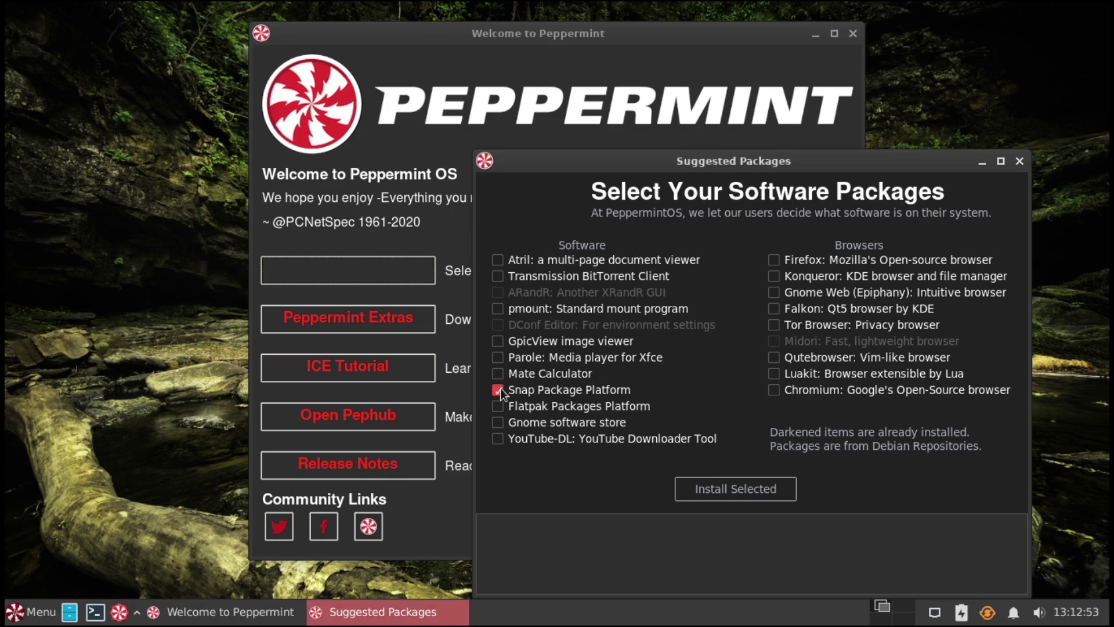
{"action": "left_click", "coordinate": [765, 497]}
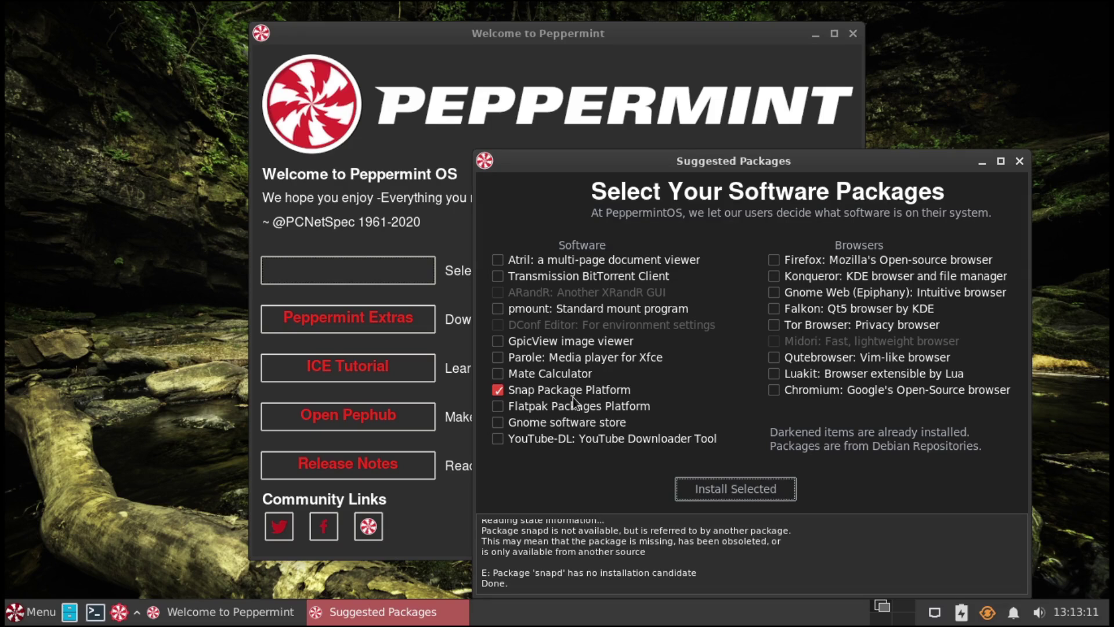
Close Suggested Packages, then open and close Peppermint Extras' Get Extras dialog
{"action": "left_click", "coordinate": [1020, 162]}
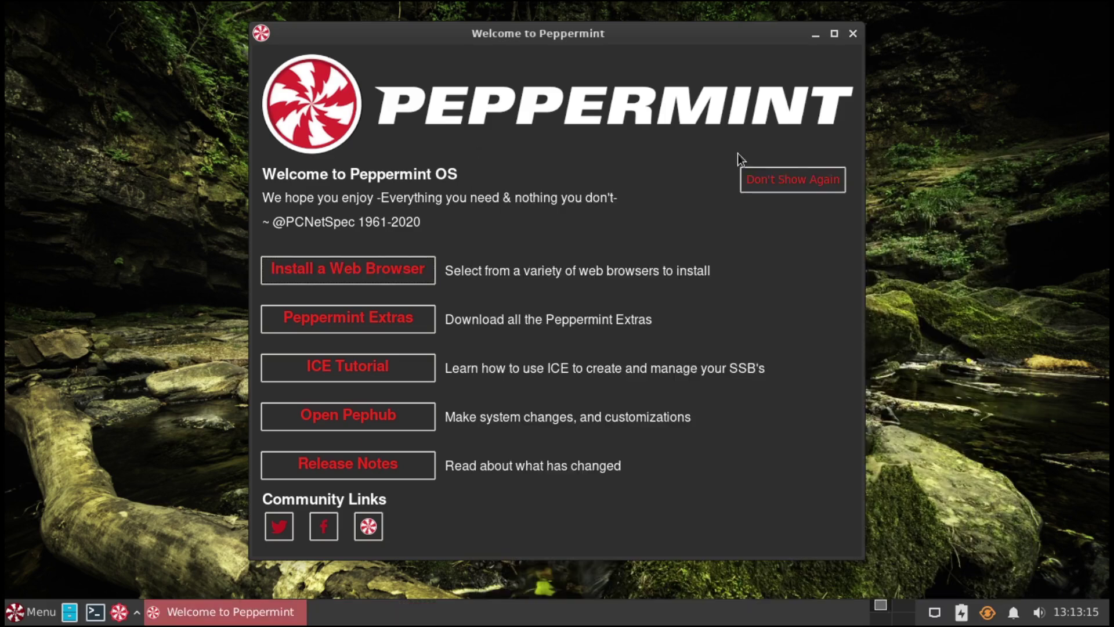
{"action": "left_click", "coordinate": [394, 318]}
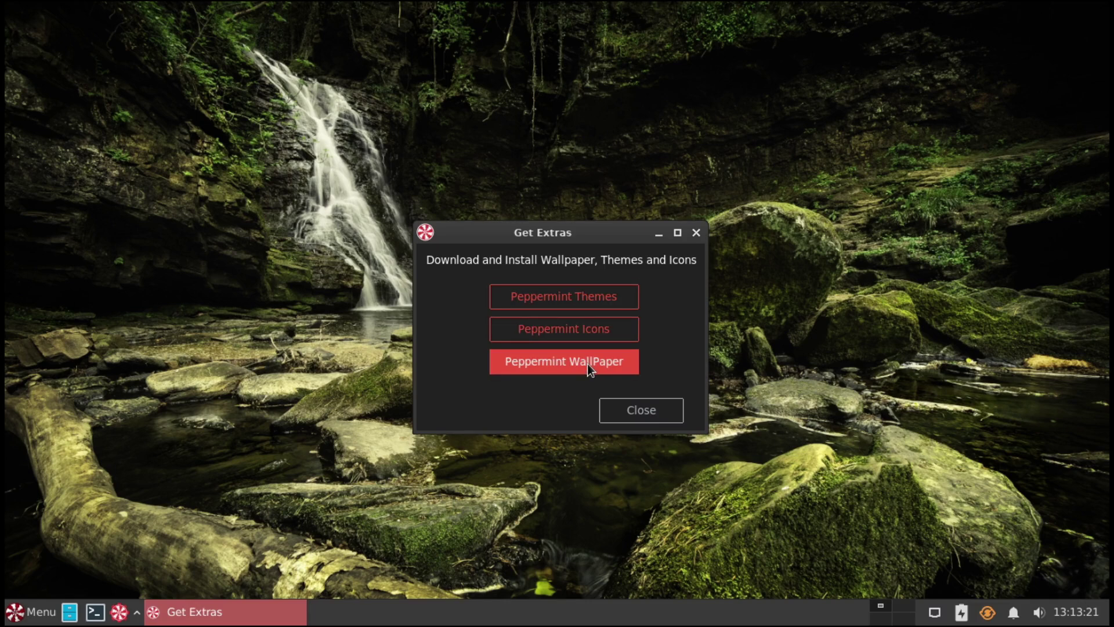
{"action": "left_click", "coordinate": [695, 232]}
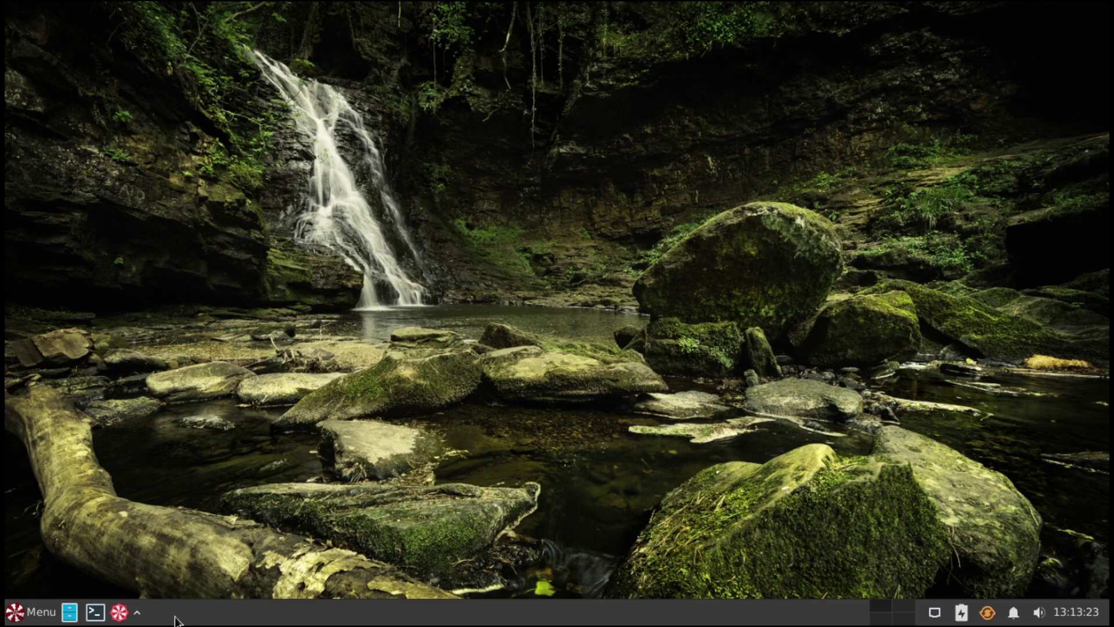
{"action": "left_click", "coordinate": [35, 616]}
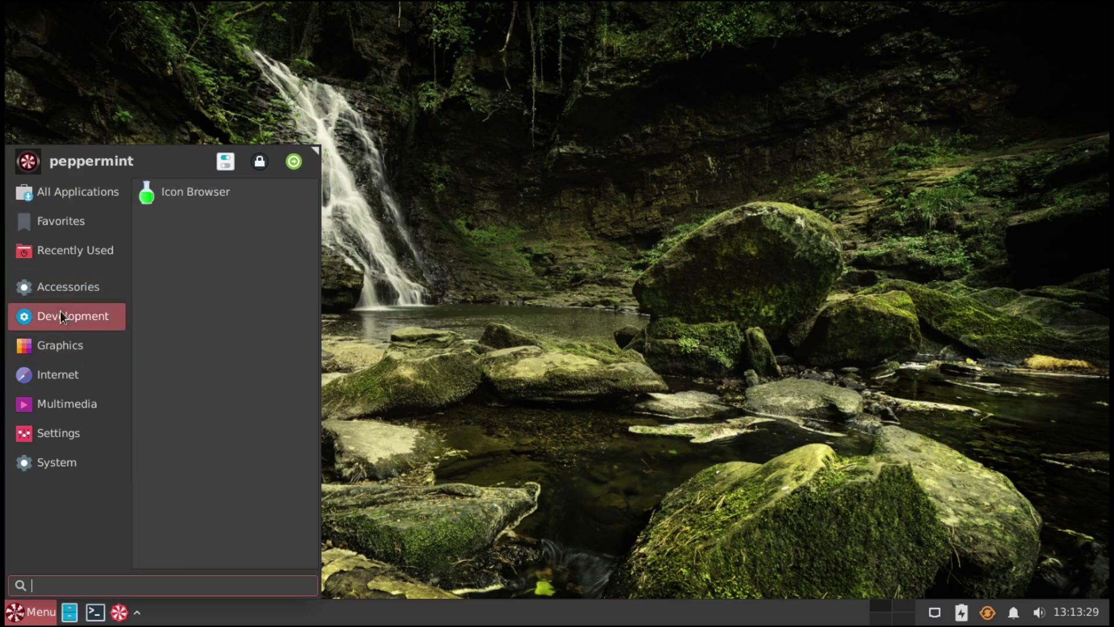
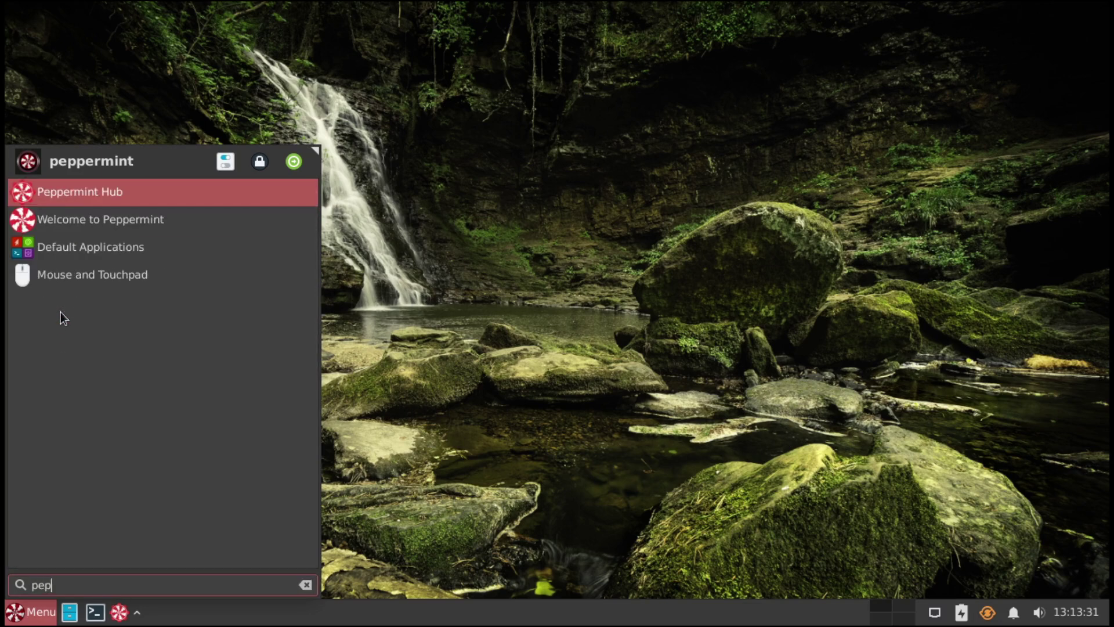
Launch Peppermint Hub, open and close Settings Manager, then show Hardware & Software
{"action": "left_click", "coordinate": [153, 196]}
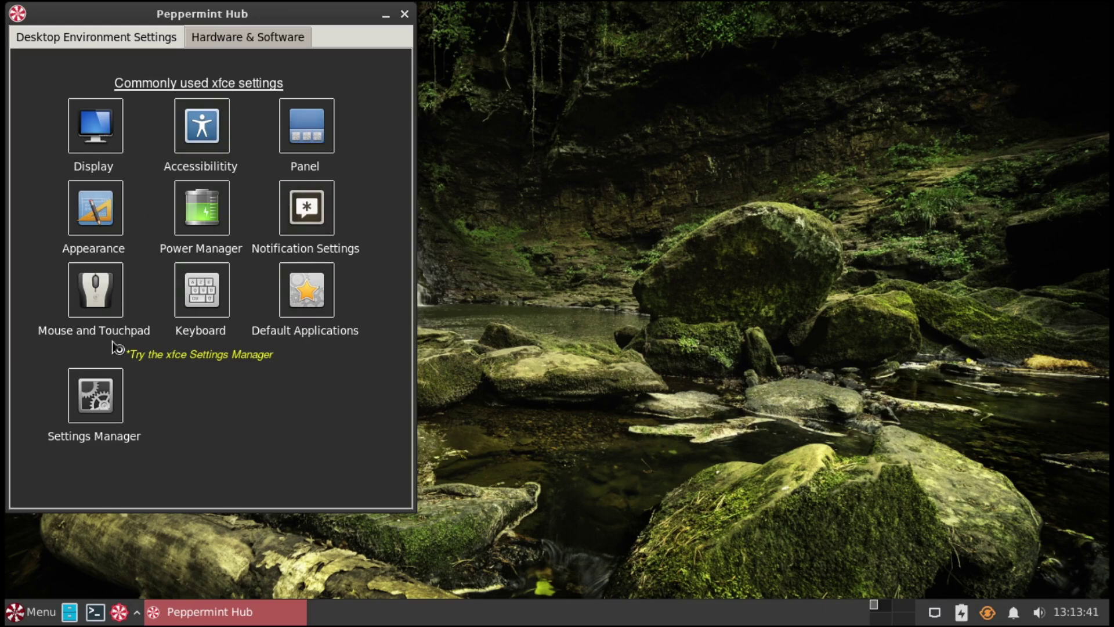
{"action": "left_click", "coordinate": [83, 420]}
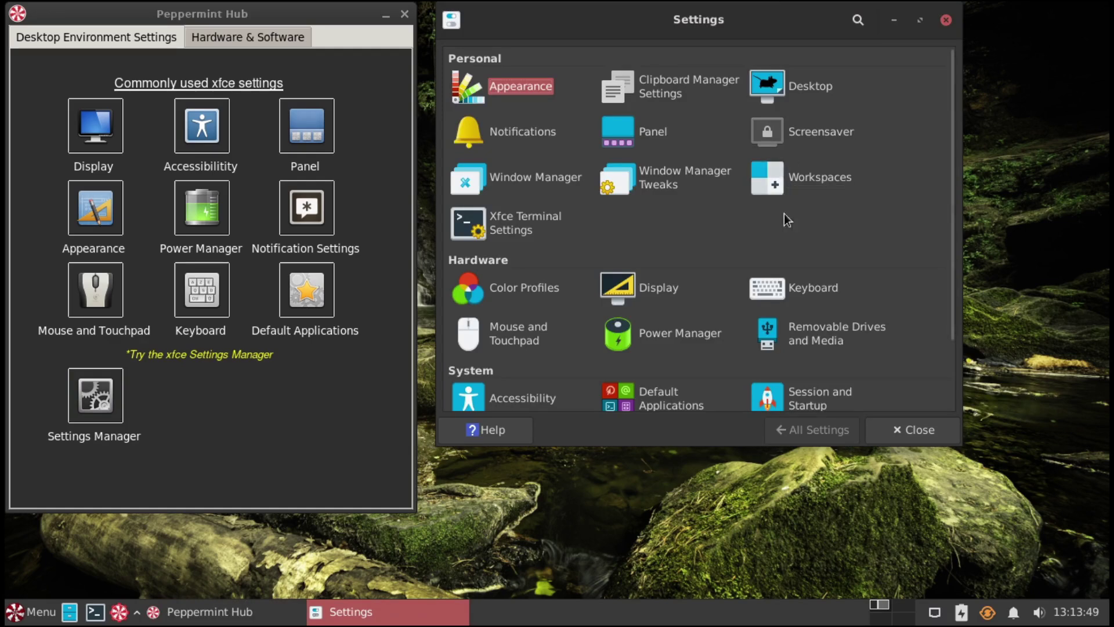
{"action": "scroll", "coordinate": [949, 277], "scroll_direction": "down", "scroll_amount": 1}
{"action": "scroll", "coordinate": [949, 278], "scroll_direction": "down", "scroll_amount": 3}
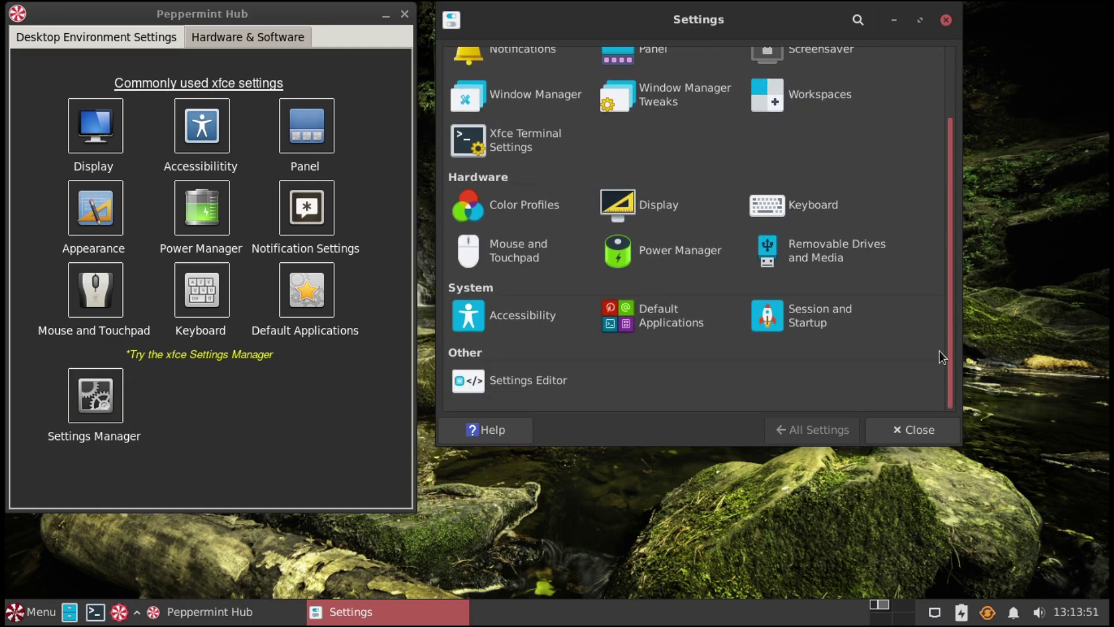
{"action": "scroll", "coordinate": [943, 325], "scroll_direction": "up", "scroll_amount": 4}
{"action": "left_click", "coordinate": [945, 20]}
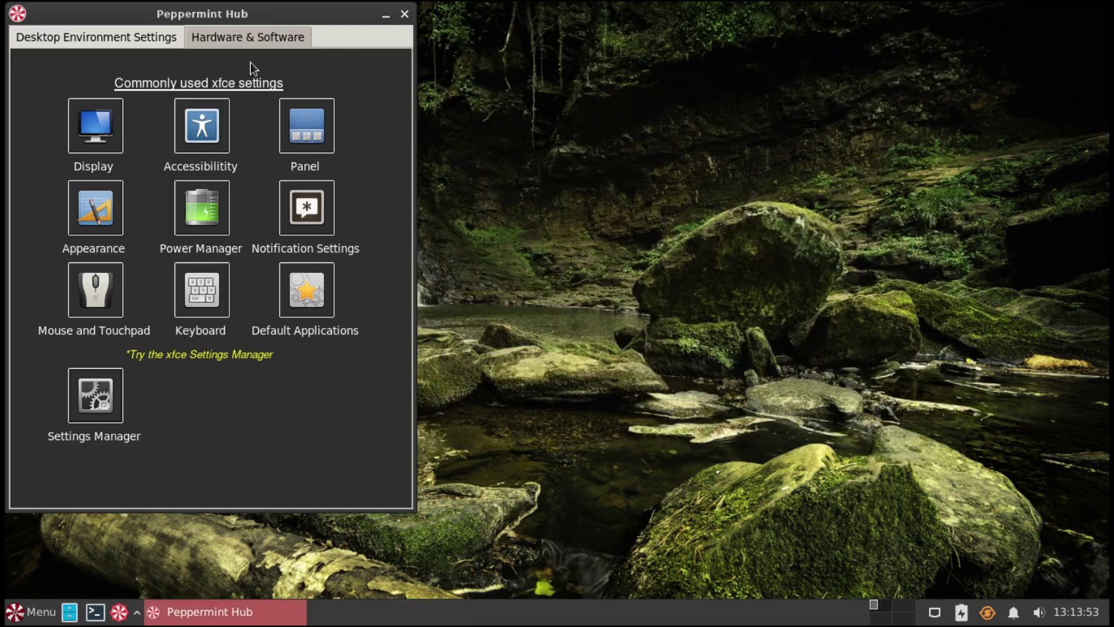
{"action": "left_click", "coordinate": [69, 31]}
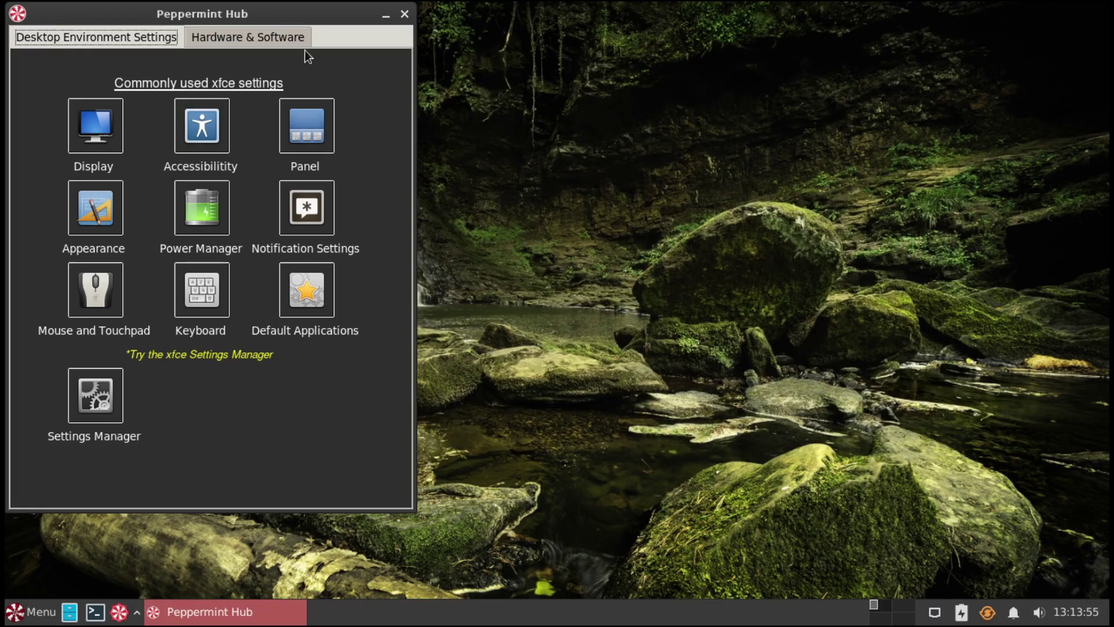
{"action": "left_click", "coordinate": [282, 34]}
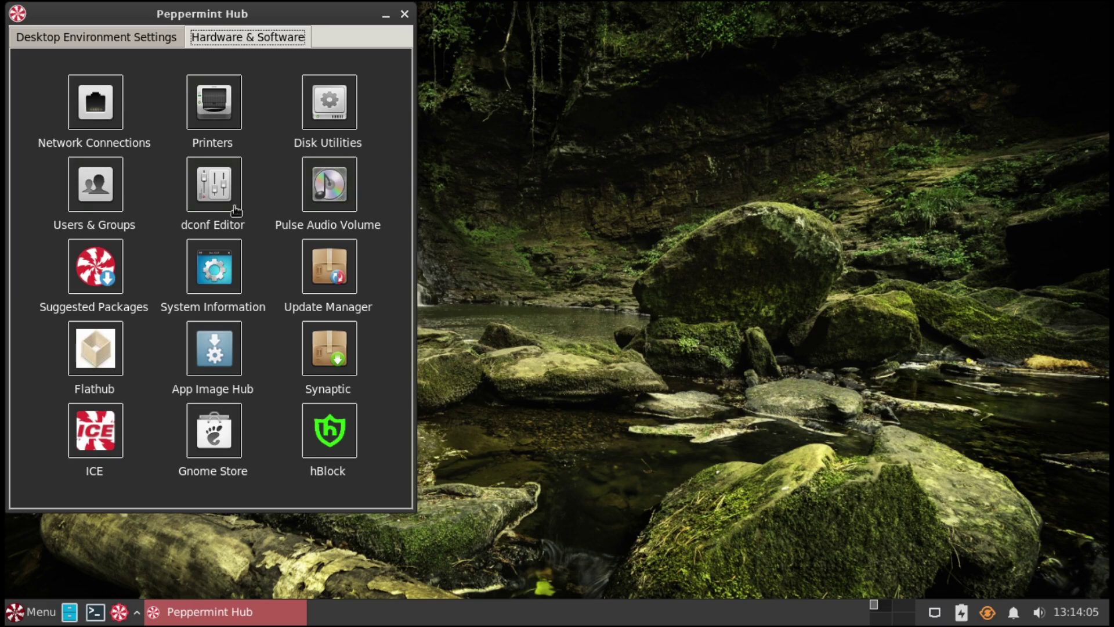
Open Suggested Packages with authentication and close it, then view and close the system information terminal
{"action": "left_click", "coordinate": [99, 278]}
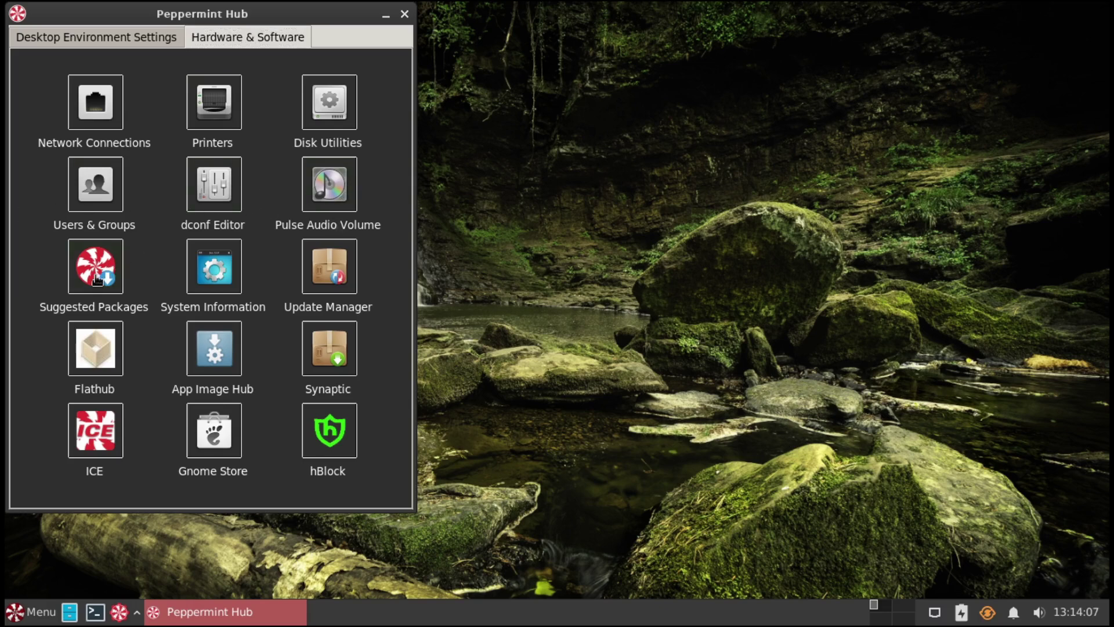
{"action": "type", "text": "****"}
{"action": "key", "text": "Return"}
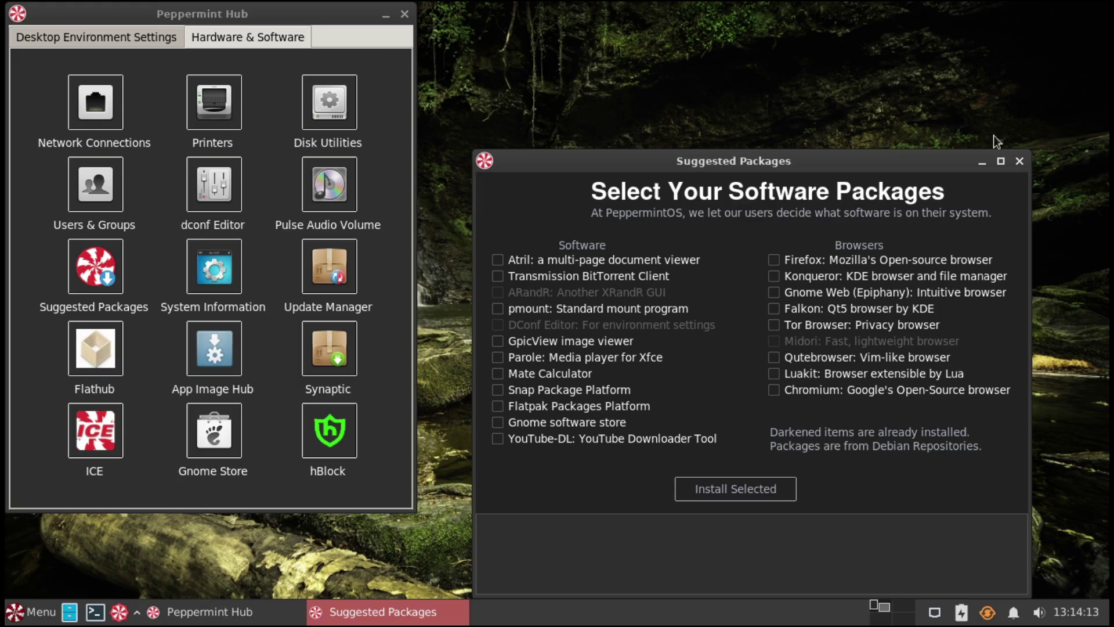
{"action": "left_click", "coordinate": [1019, 160]}
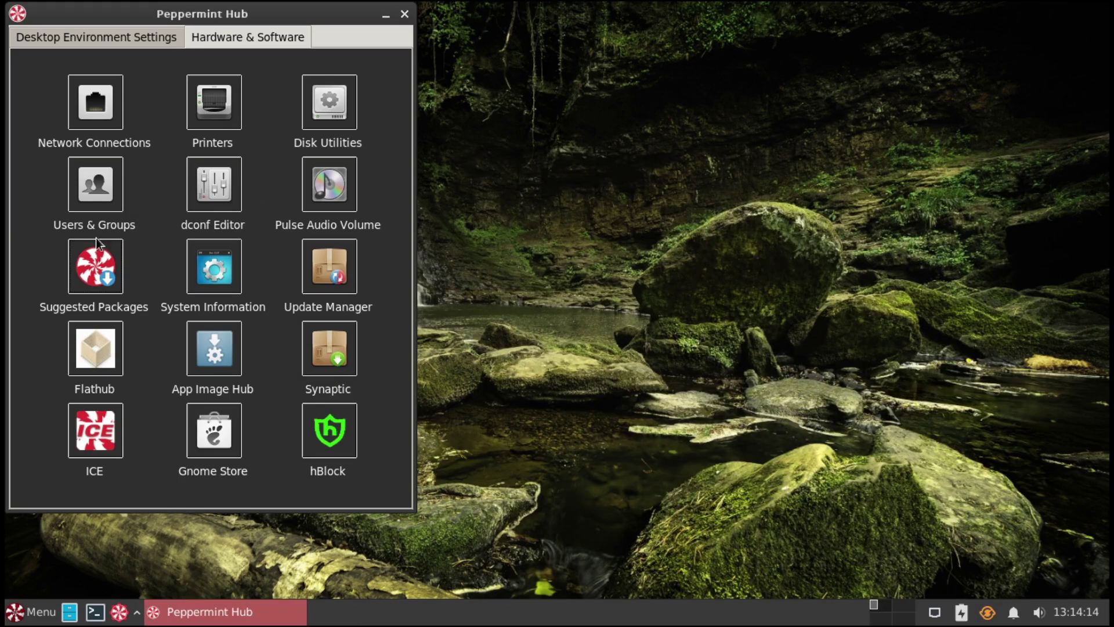
{"action": "left_click", "coordinate": [234, 286]}
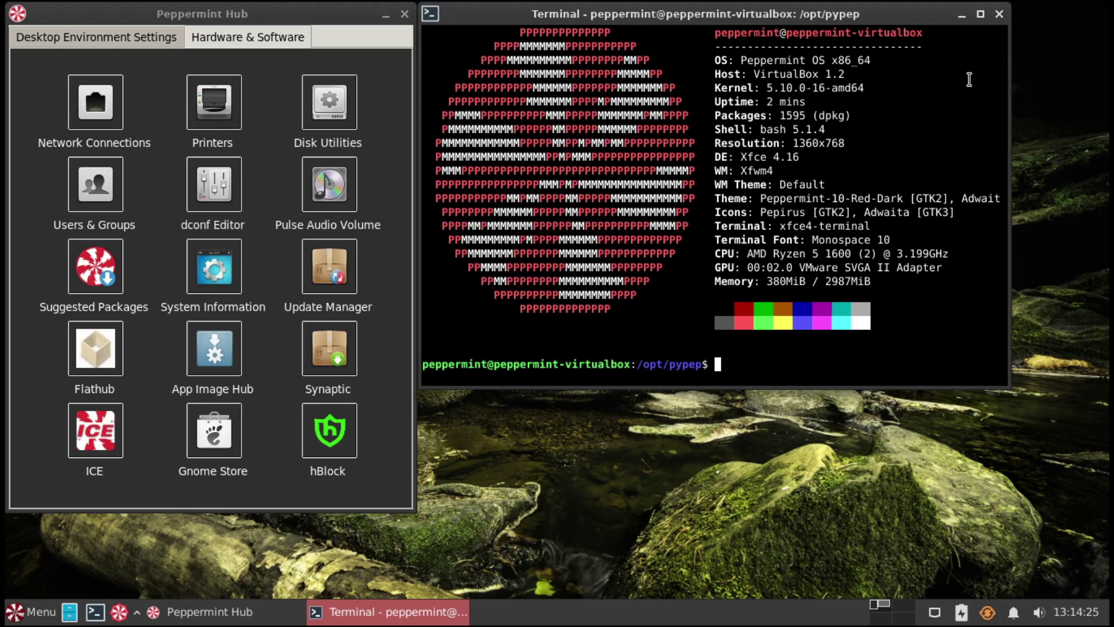
{"action": "left_click", "coordinate": [999, 14]}
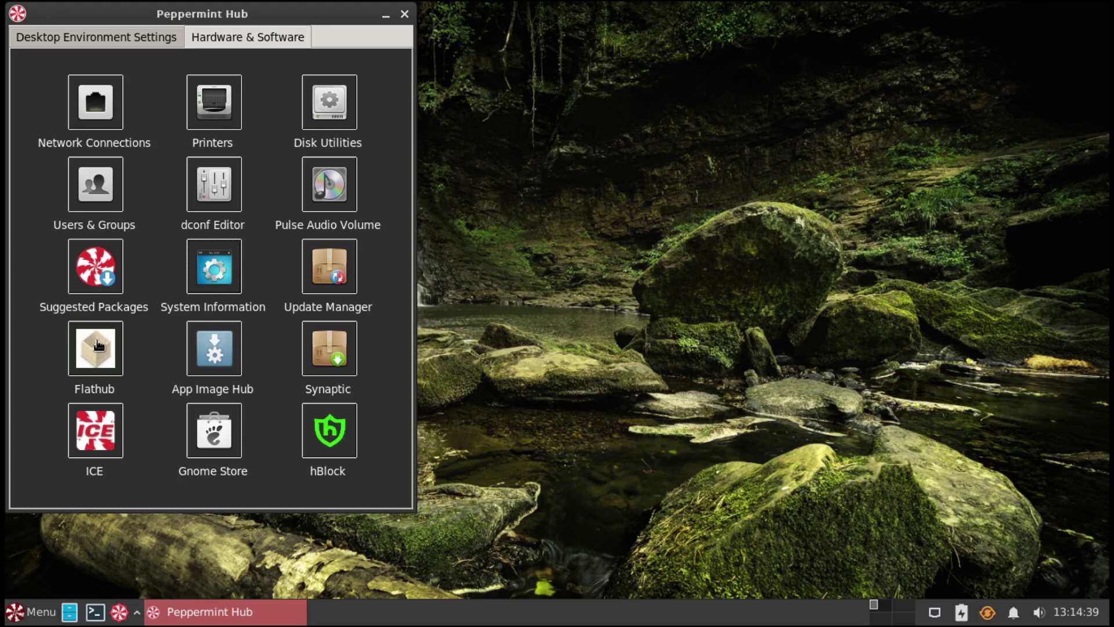
Launch ICE and dismiss its 'no suitable browser' warning
{"action": "left_click", "coordinate": [102, 444]}
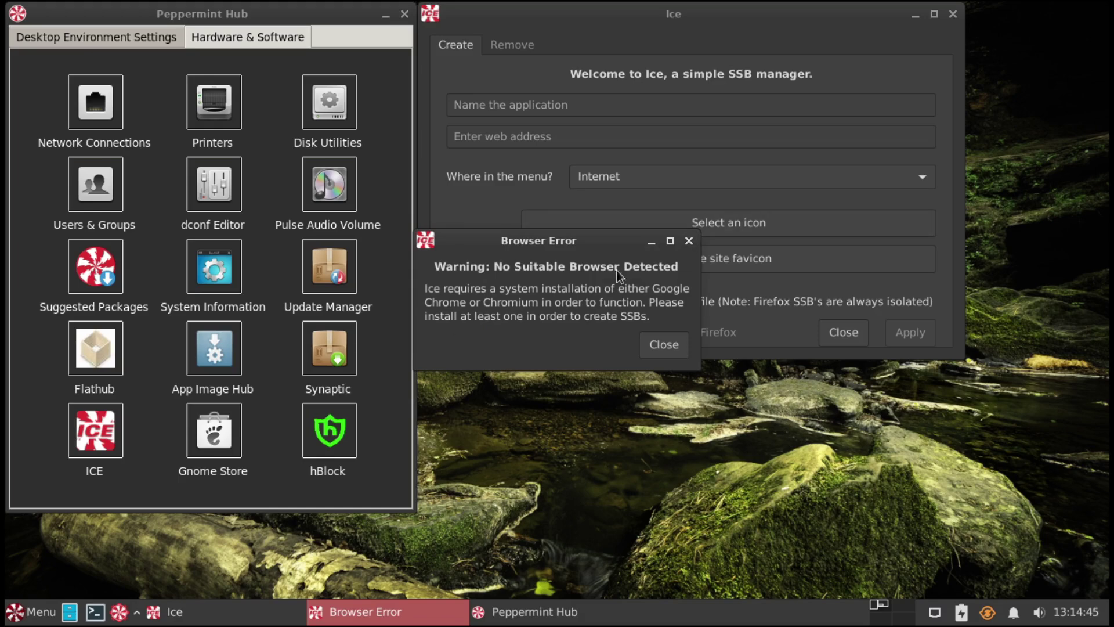
{"action": "left_click", "coordinate": [687, 242]}
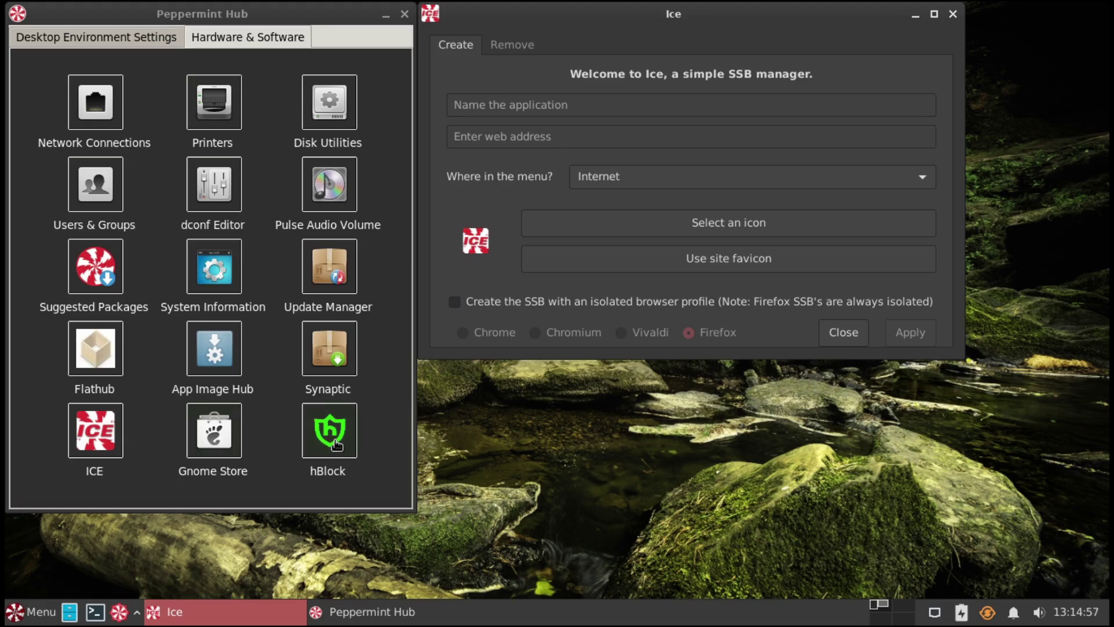
{"action": "left_click", "coordinate": [335, 441]}
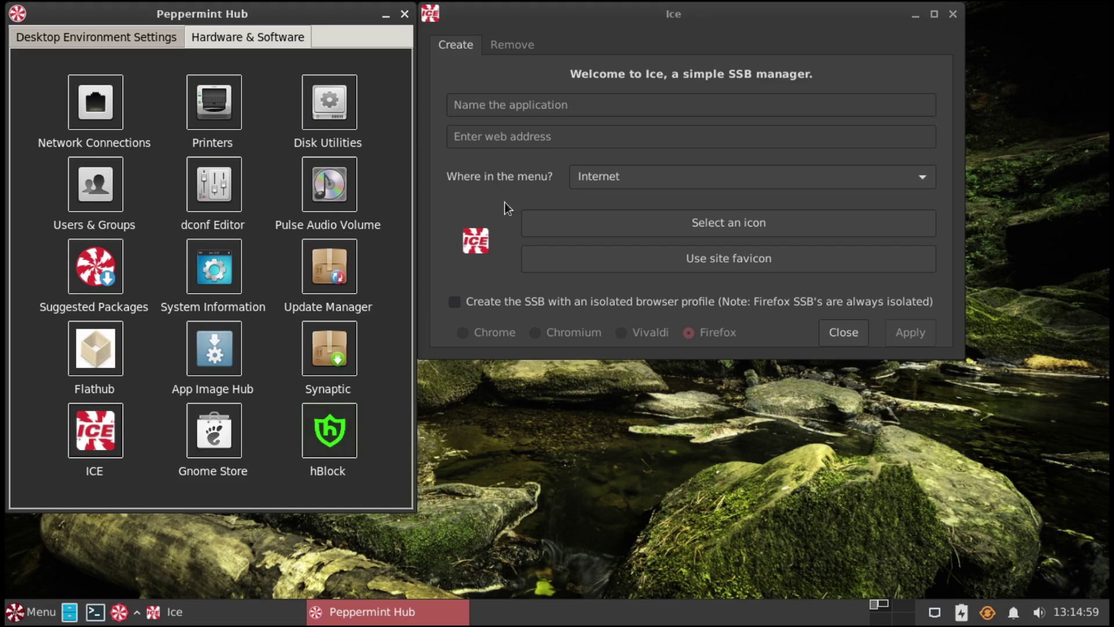
Browse hBlock's blocked domains in /etc/hosts with nano, exit the terminal, and close ICE
{"action": "left_click", "coordinate": [95, 612]}
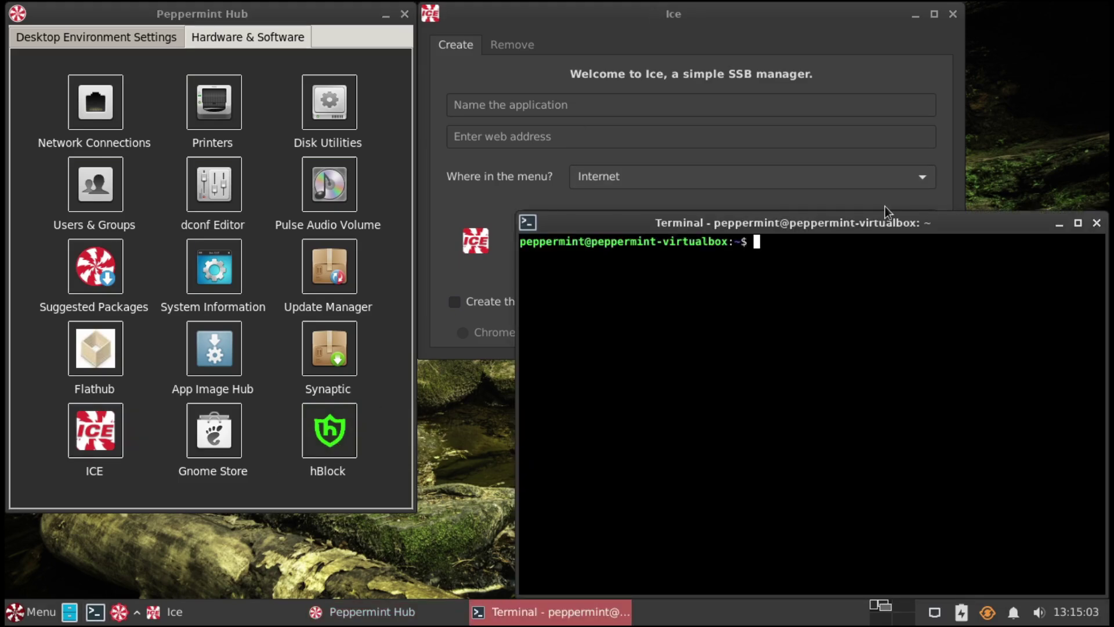
{"action": "type", "text": "nano /et"}
{"action": "type", "text": "c/hosts"}
{"action": "key", "text": "Return"}
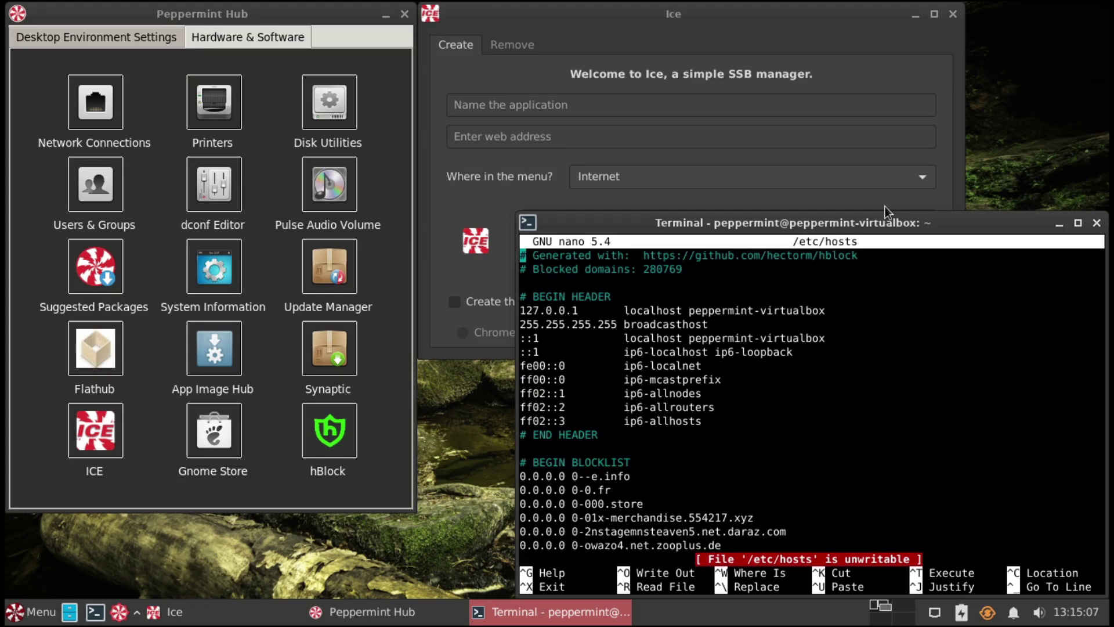
{"action": "key", "text": "Down"}
{"action": "key", "text": "Down"}
{"action": "key", "text": "Down"}
{"action": "key", "text": "Down"}
{"action": "key", "text": "Down"}
{"action": "key", "text": "Down"}
{"action": "key", "text": "Down"}
{"action": "key", "text": "Down"}
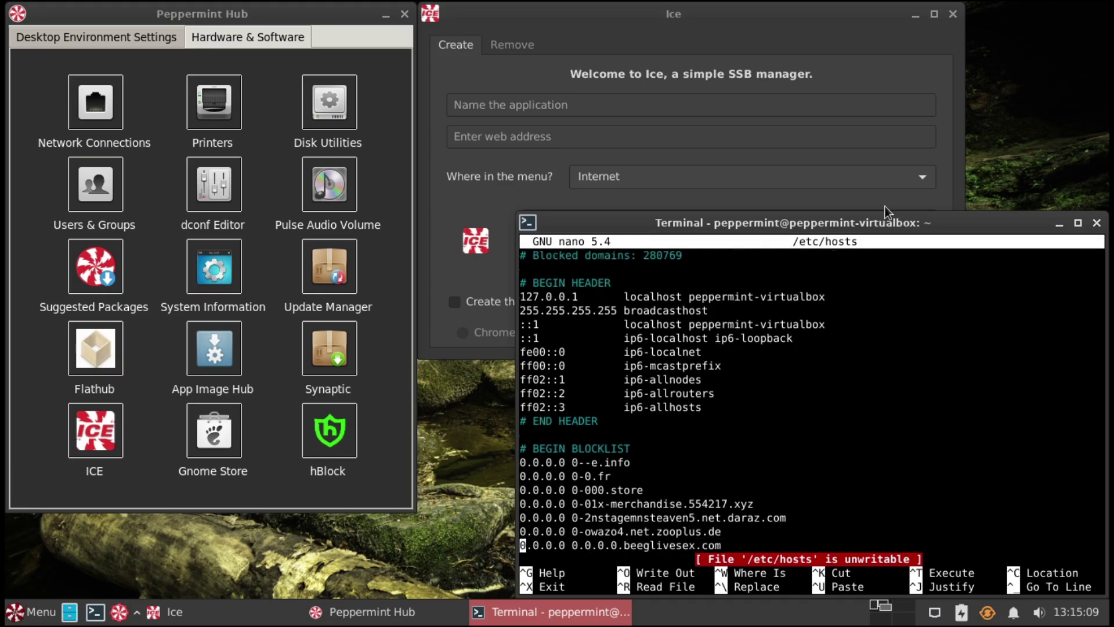
{"action": "key", "text": "Down"}
{"action": "key", "text": "Down"}
{"action": "key", "text": "Down"}
{"action": "key", "text": "Down"}
{"action": "key", "text": "Down"}
{"action": "key", "text": "Down"}
{"action": "key", "text": "Down"}
{"action": "key", "text": "Down"}
{"action": "key", "text": "Down"}
{"action": "key", "text": "Down"}
{"action": "key", "text": "Down"}
{"action": "key", "text": "Down"}
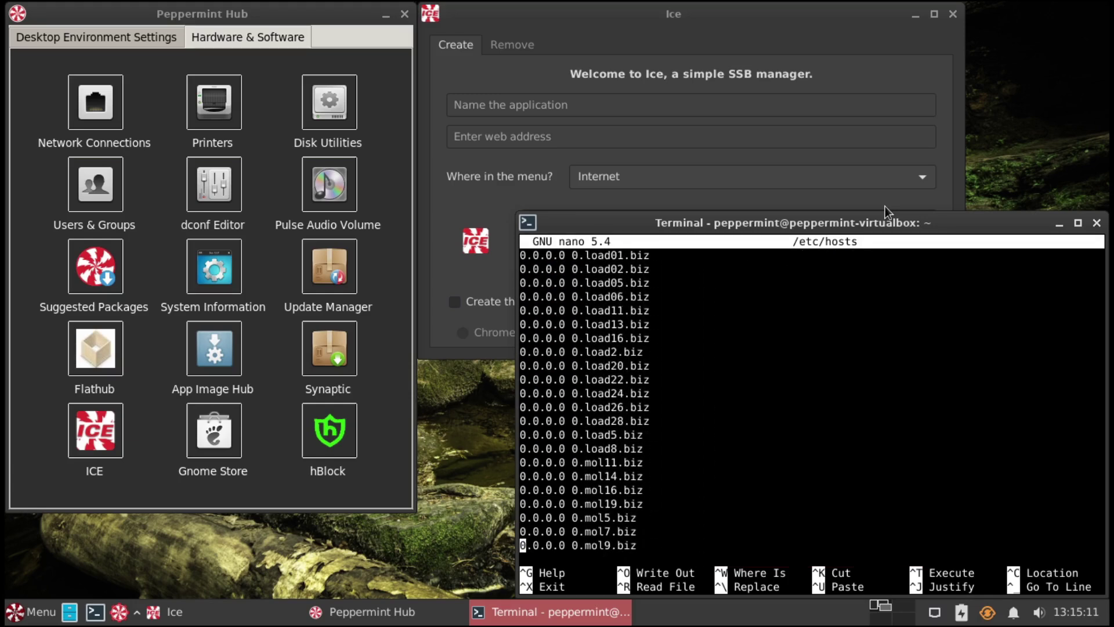
{"action": "key", "text": "Down"}
{"action": "key", "text": "Down"}
{"action": "key", "text": "Down"}
{"action": "key", "text": "Down"}
{"action": "key", "text": "Down"}
{"action": "key", "text": "Down"}
{"action": "key", "text": "Down"}
{"action": "key", "text": "Down"}
{"action": "key", "text": "Down"}
{"action": "key", "text": "Down"}
{"action": "key", "text": "Down"}
{"action": "key", "text": "Down"}
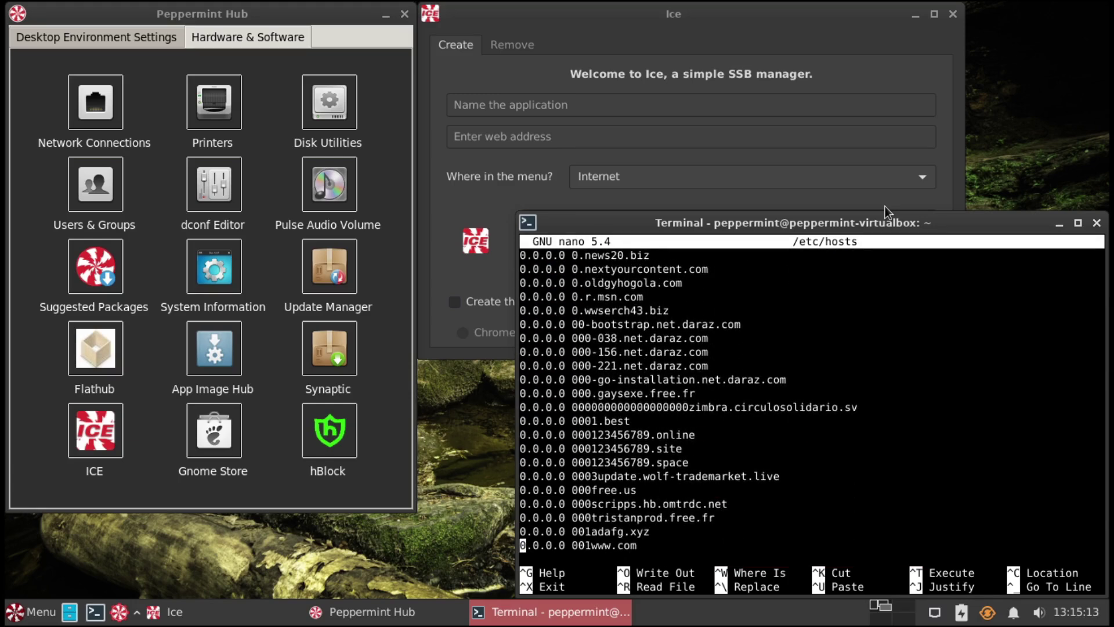
{"action": "key", "text": "Down"}
{"action": "key", "text": "Down"}
{"action": "key", "text": "Down"}
{"action": "key", "text": "Down"}
{"action": "key", "text": "Down"}
{"action": "key", "text": "Down"}
{"action": "key", "text": "Down"}
{"action": "key", "text": "Down"}
{"action": "key", "text": "Down"}
{"action": "key", "text": "Down"}
{"action": "key", "text": "Down"}
{"action": "key", "text": "Down"}
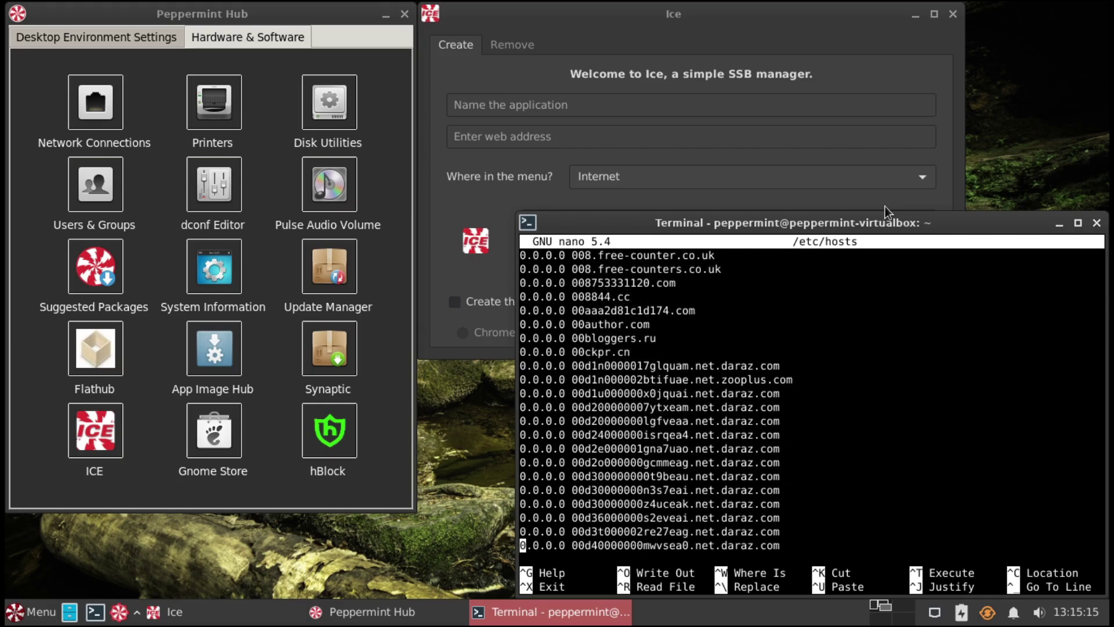
{"action": "key", "text": "Up"}
{"action": "key", "text": "ctrl+z"}
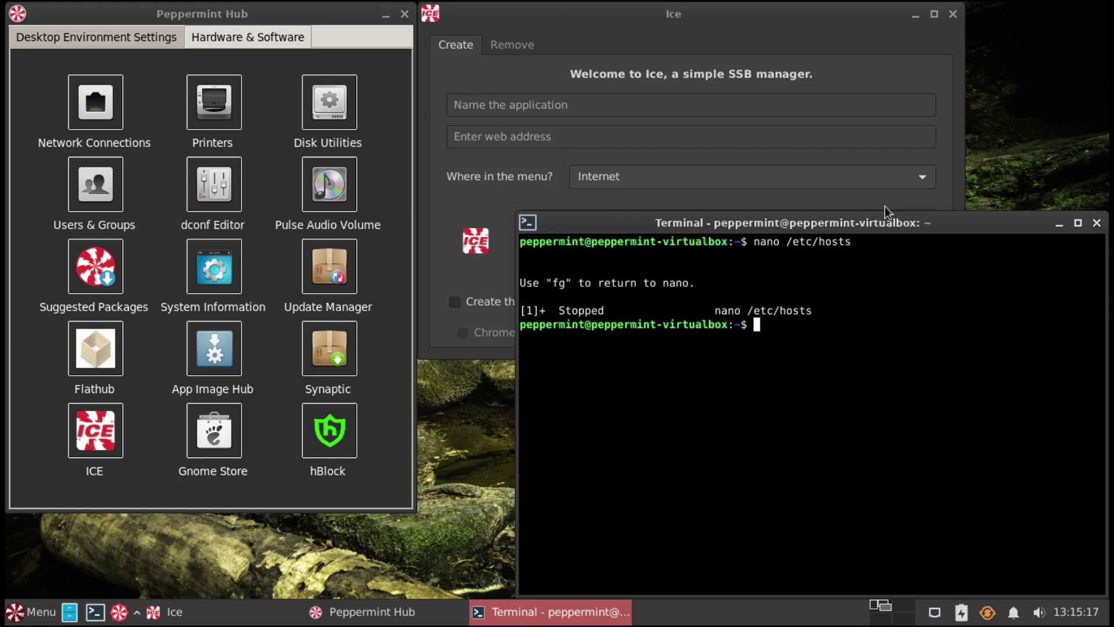
{"action": "type", "text": "exit"}
{"action": "key", "text": "Return"}
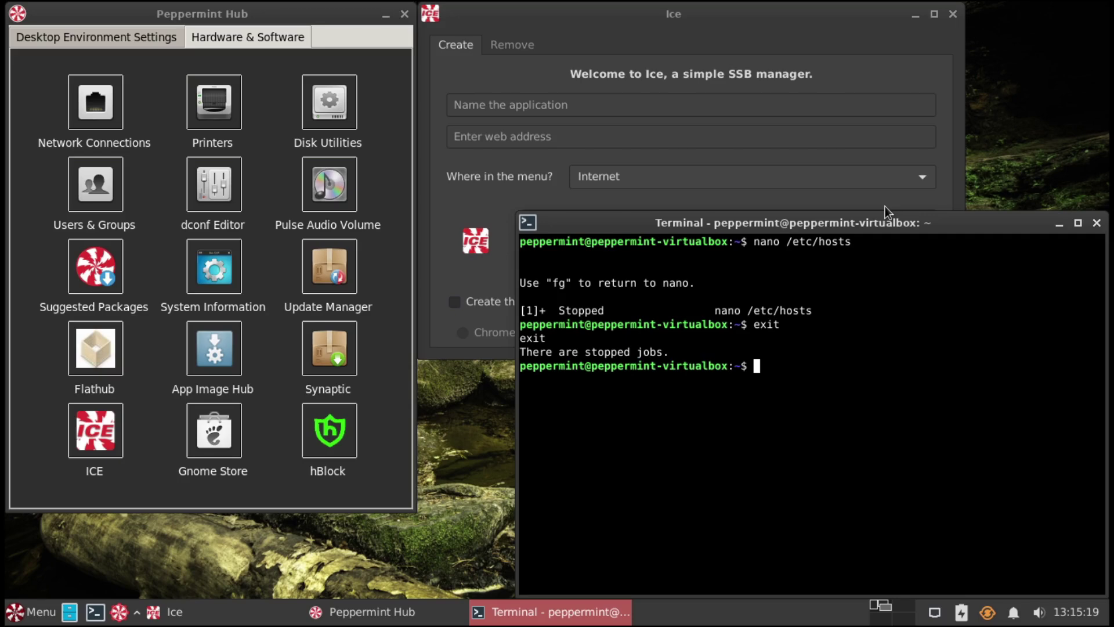
{"action": "type", "text": "exit"}
{"action": "key", "text": "Return"}
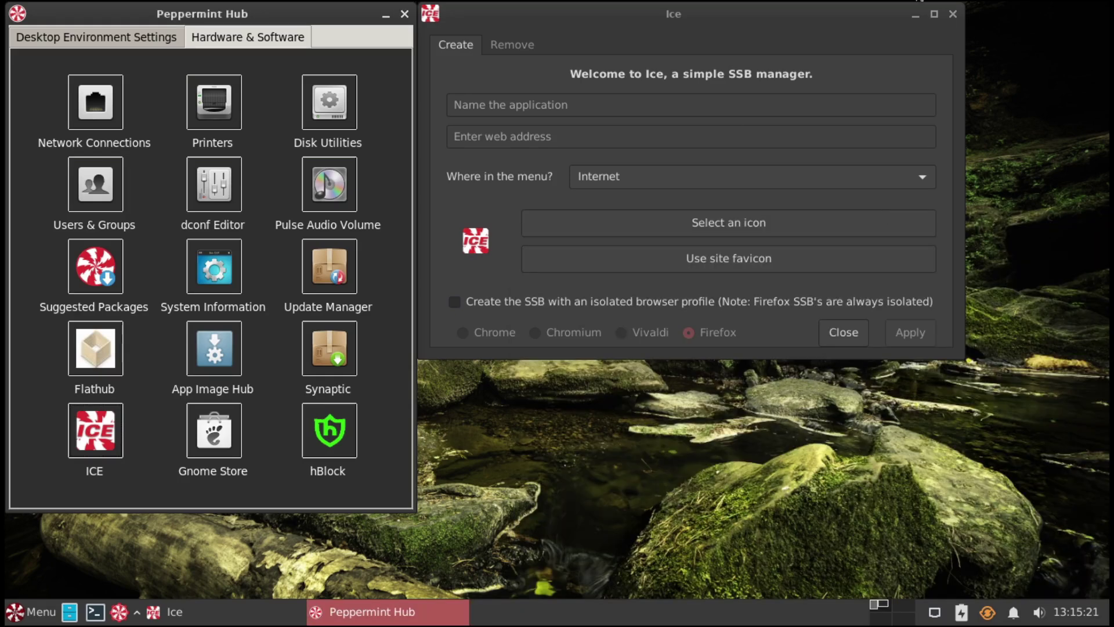
{"action": "left_click", "coordinate": [952, 15]}
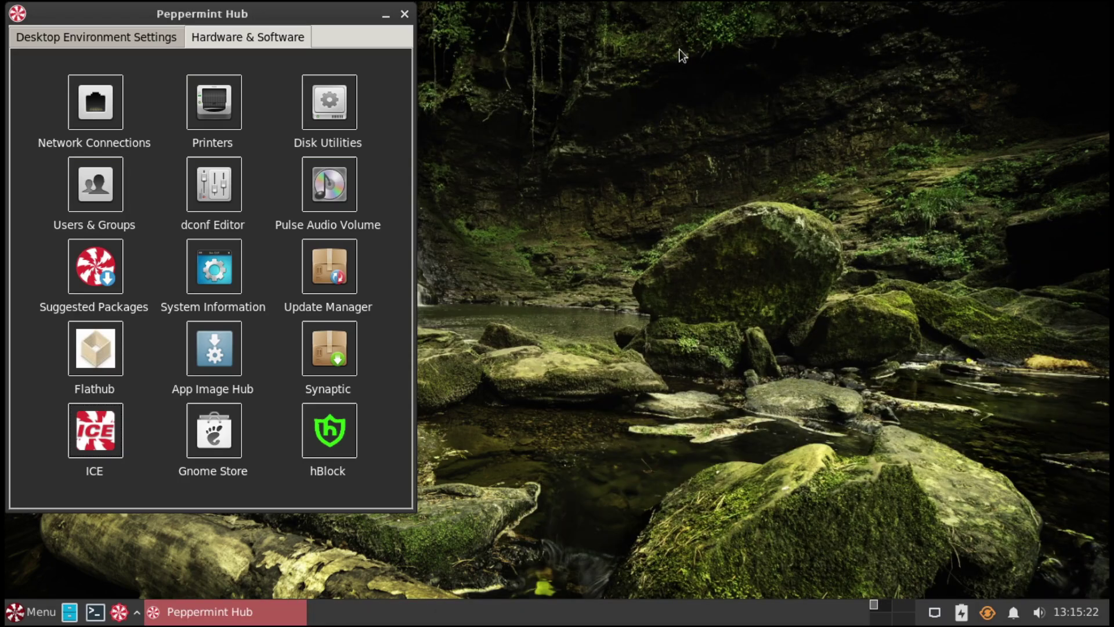
Close Peppermint Hub, then browse the app menu's Settings and Multimedia categories, finding PulseAudio Volume Control
{"action": "left_click", "coordinate": [406, 12]}
{"action": "left_click", "coordinate": [26, 613]}
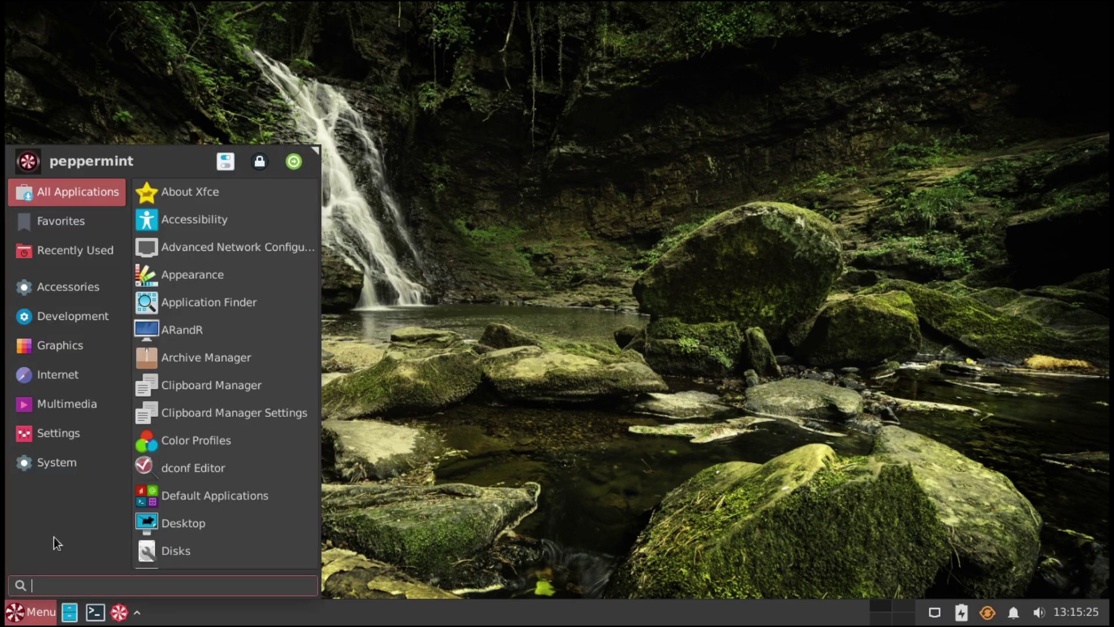
{"action": "mouse_move", "coordinate": [57, 462]}
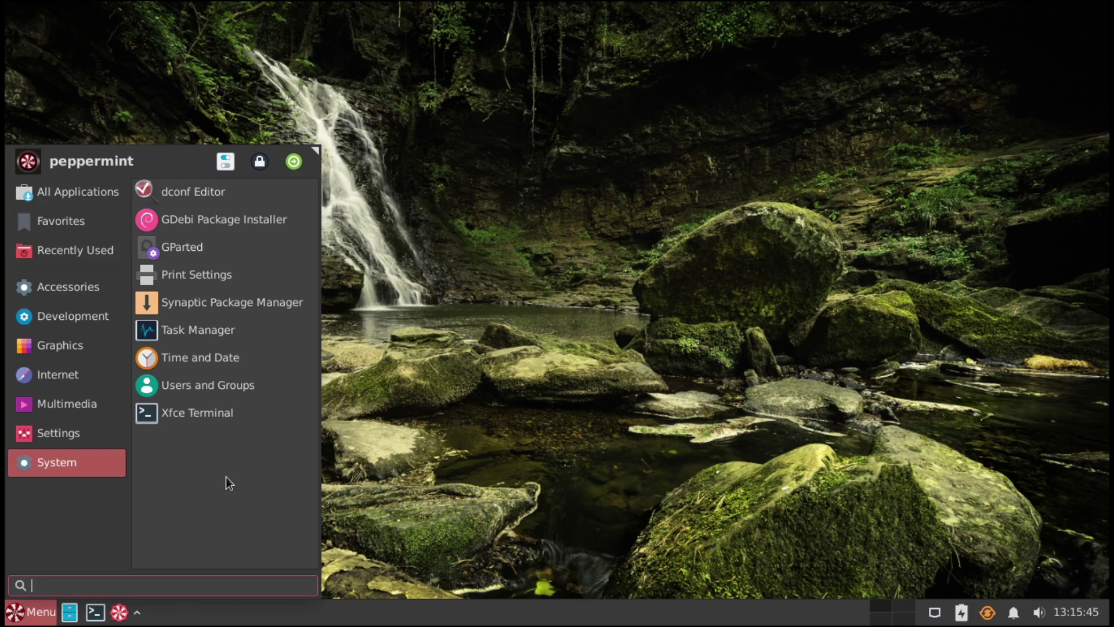
{"action": "left_click", "coordinate": [67, 434]}
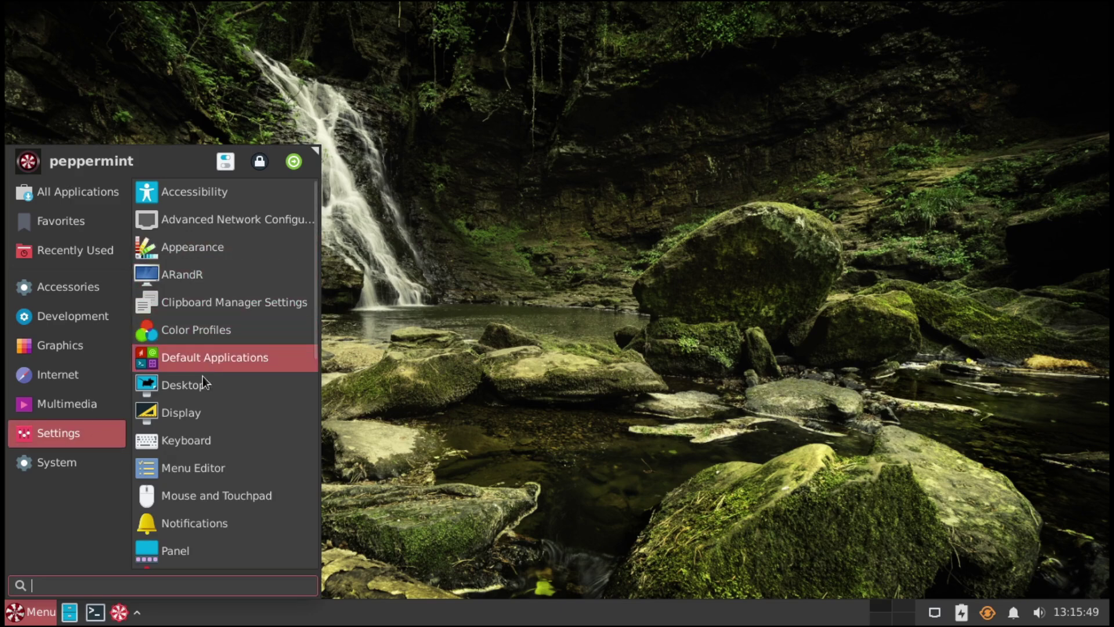
{"action": "scroll", "coordinate": [203, 411], "scroll_direction": "down", "scroll_amount": 3}
{"action": "scroll", "coordinate": [202, 417], "scroll_direction": "down", "scroll_amount": 1}
{"action": "scroll", "coordinate": [209, 471], "scroll_direction": "down", "scroll_amount": 1}
{"action": "scroll", "coordinate": [209, 471], "scroll_direction": "down", "scroll_amount": 4}
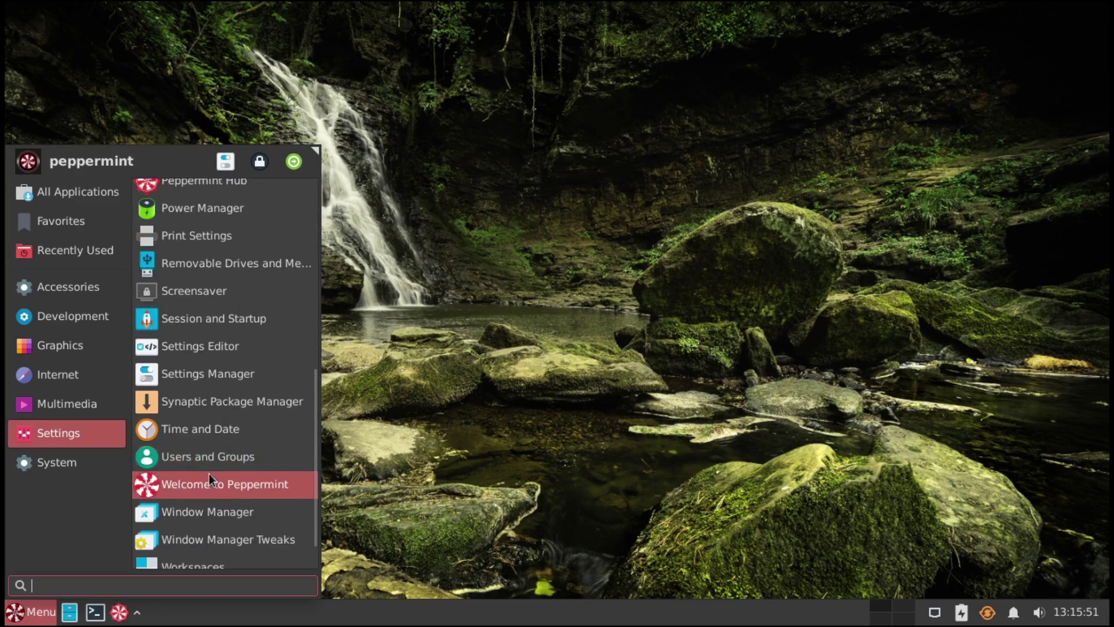
{"action": "scroll", "coordinate": [210, 480], "scroll_direction": "down", "scroll_amount": 1}
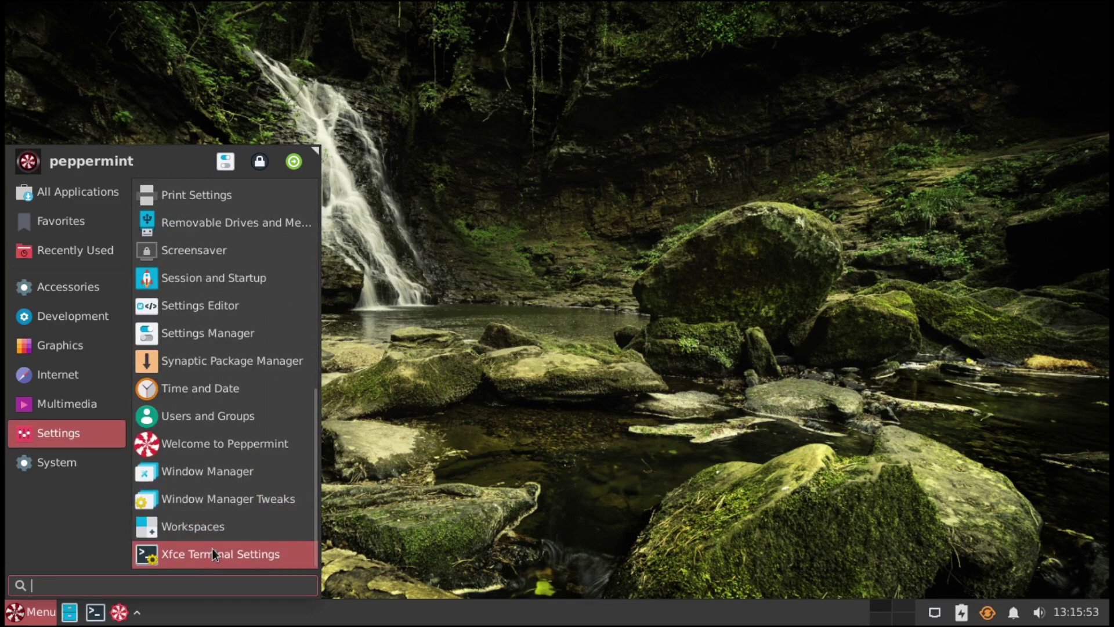
{"action": "scroll", "coordinate": [250, 453], "scroll_direction": "up", "scroll_amount": 3}
{"action": "scroll", "coordinate": [250, 453], "scroll_direction": "up", "scroll_amount": 5}
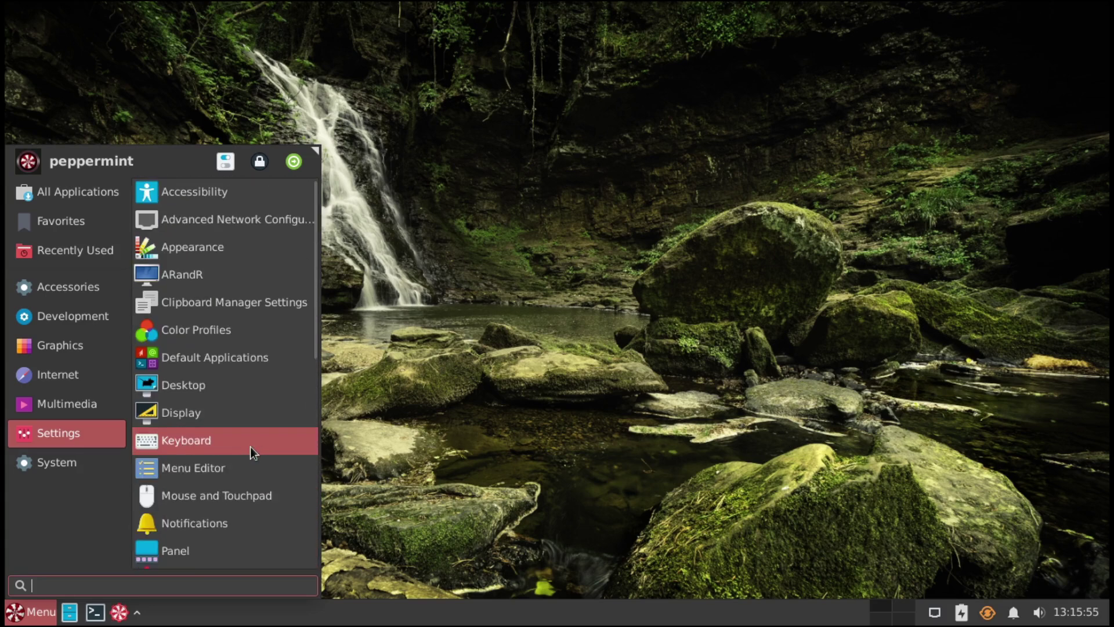
{"action": "left_click", "coordinate": [73, 406]}
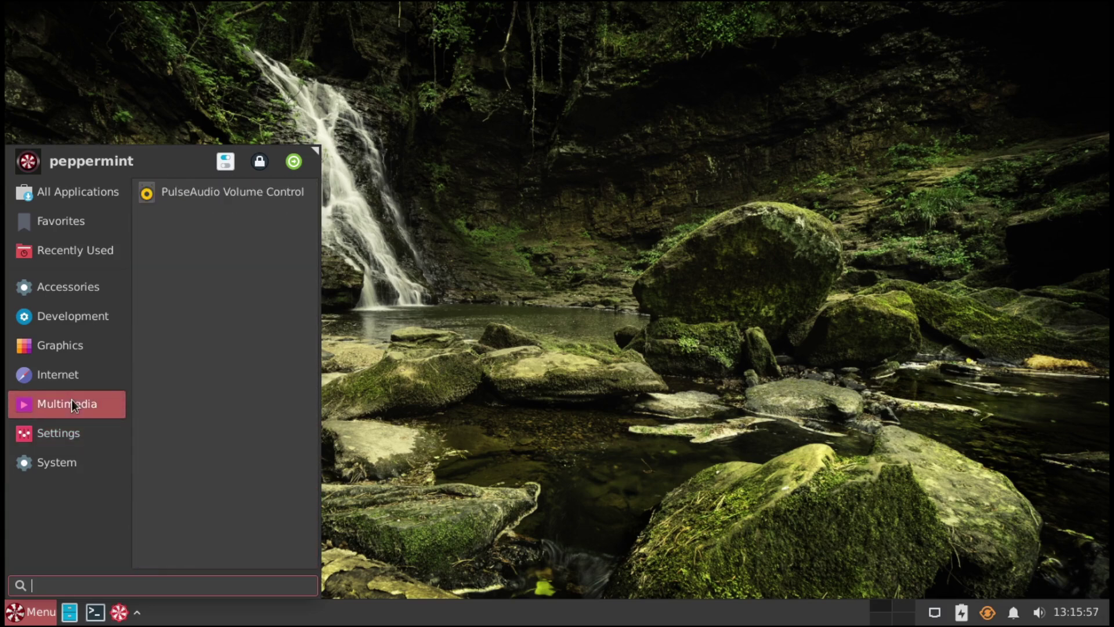